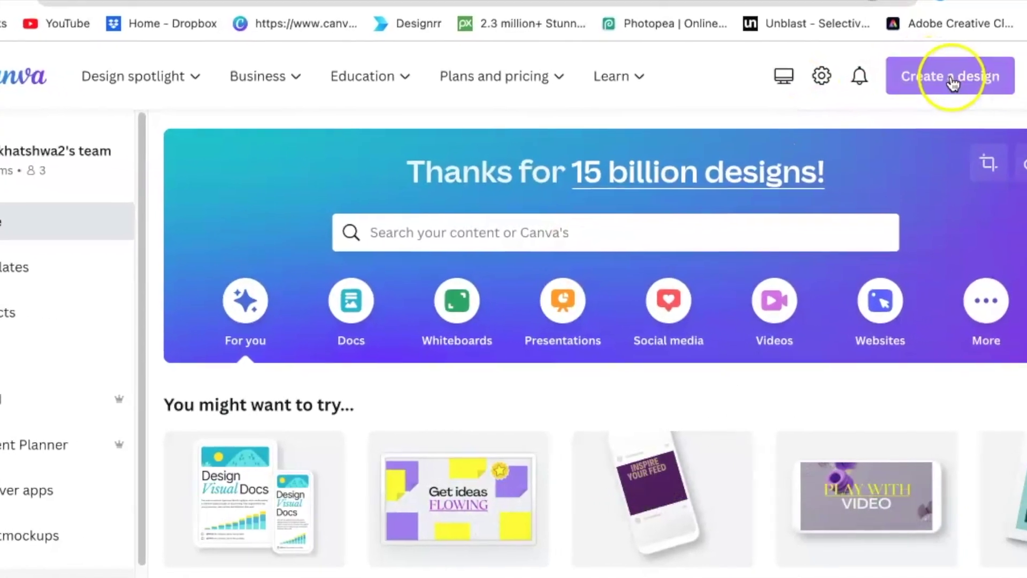
Create a custom-size design of 1080 × 1350 px and set its page background to black
{"action": "left_click", "coordinate": [952, 80]}
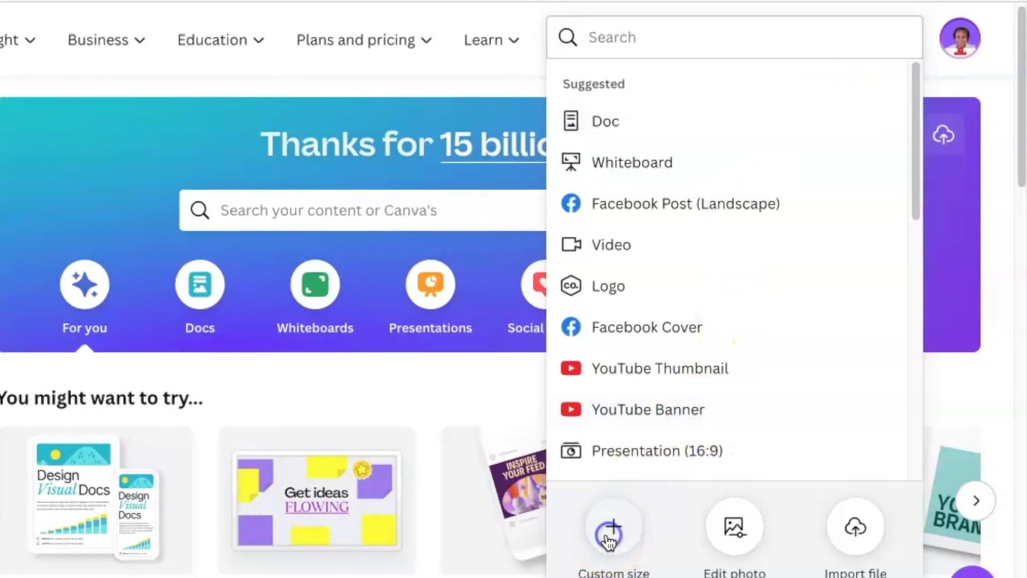
{"action": "left_click", "coordinate": [608, 537]}
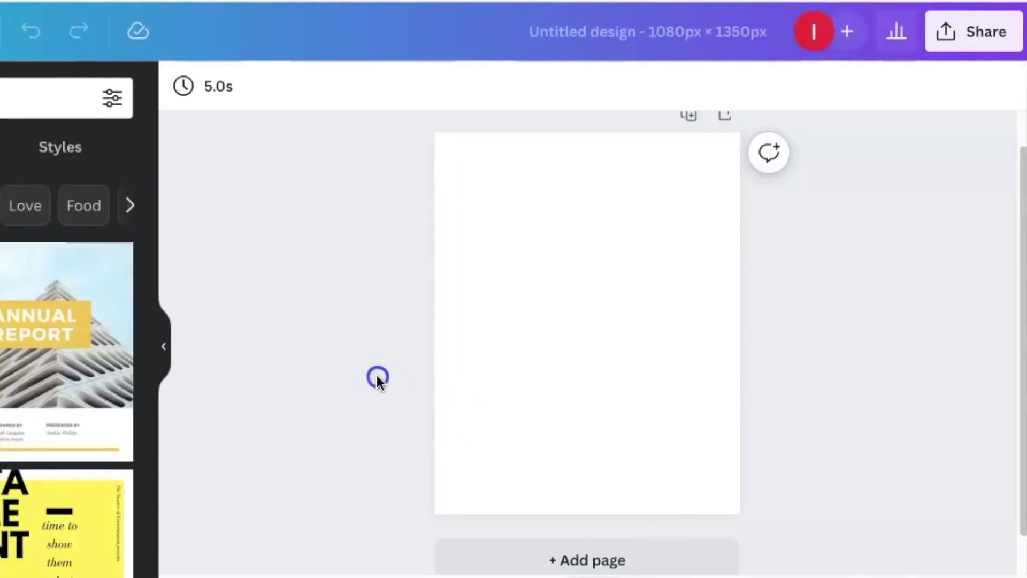
{"action": "left_click", "coordinate": [268, 94]}
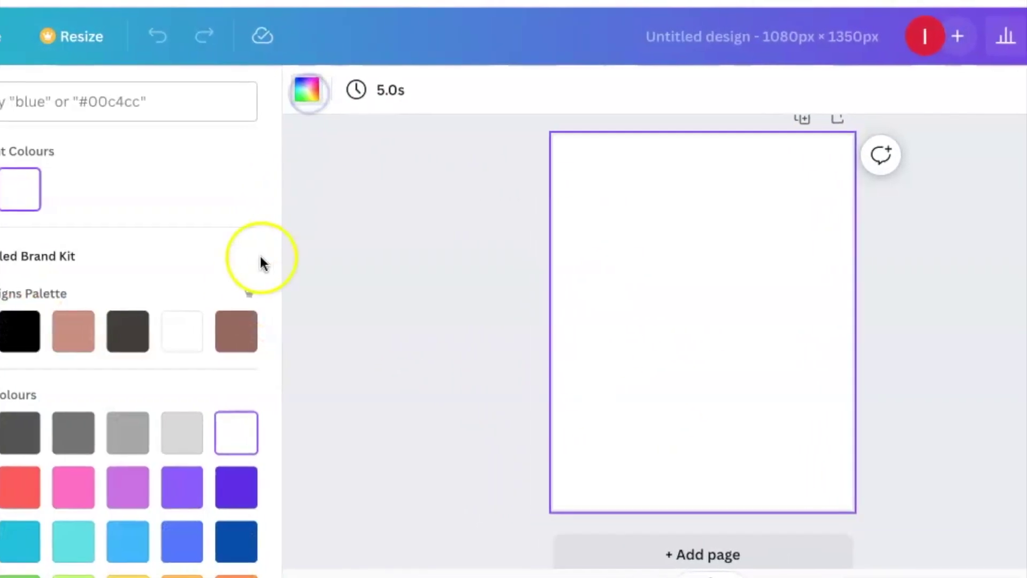
{"action": "left_click", "coordinate": [56, 334]}
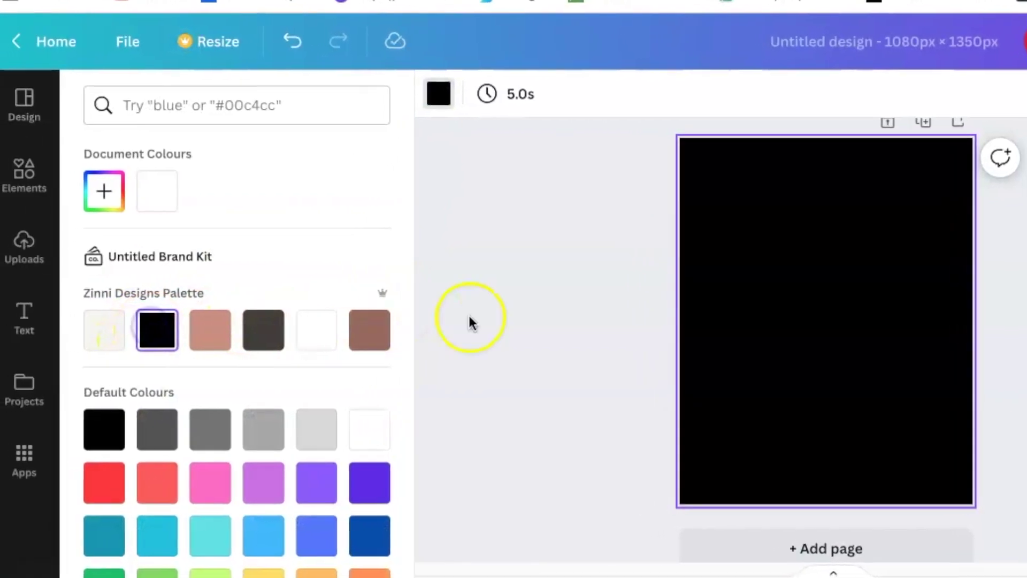
Open the Pixabay image library and search it for "african women"
{"action": "left_click", "coordinate": [35, 170]}
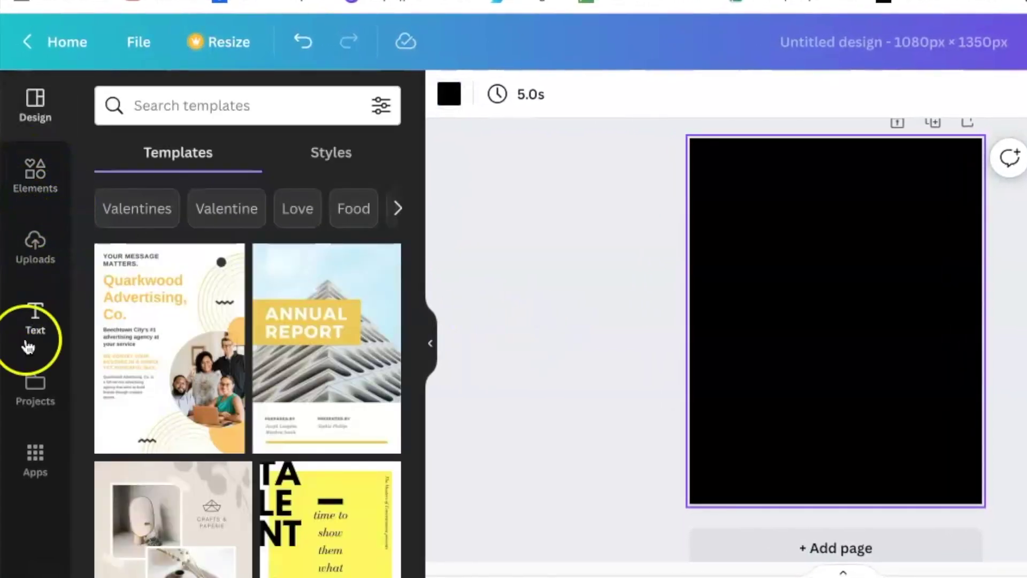
{"action": "left_click", "coordinate": [45, 388]}
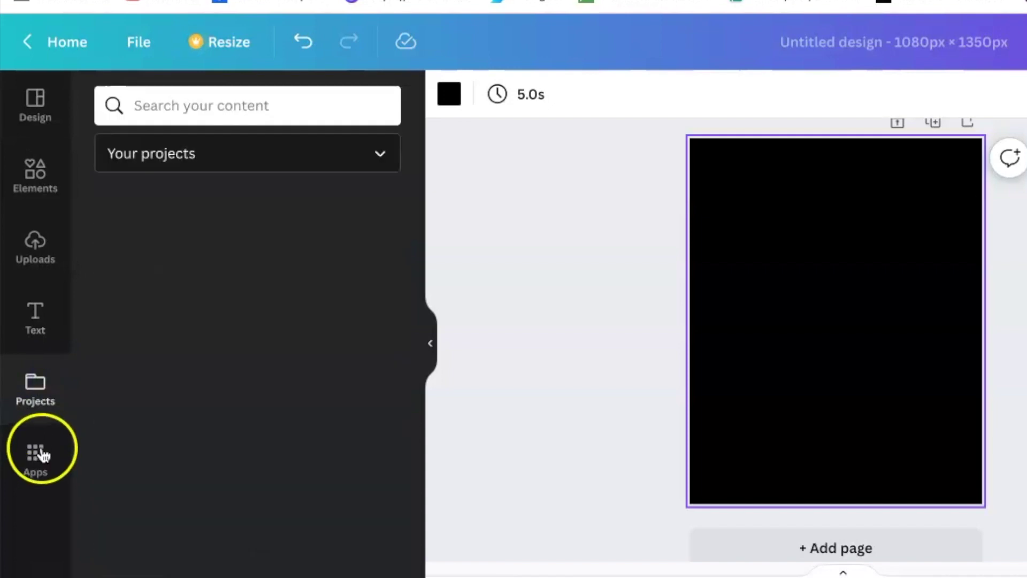
{"action": "left_click", "coordinate": [39, 454]}
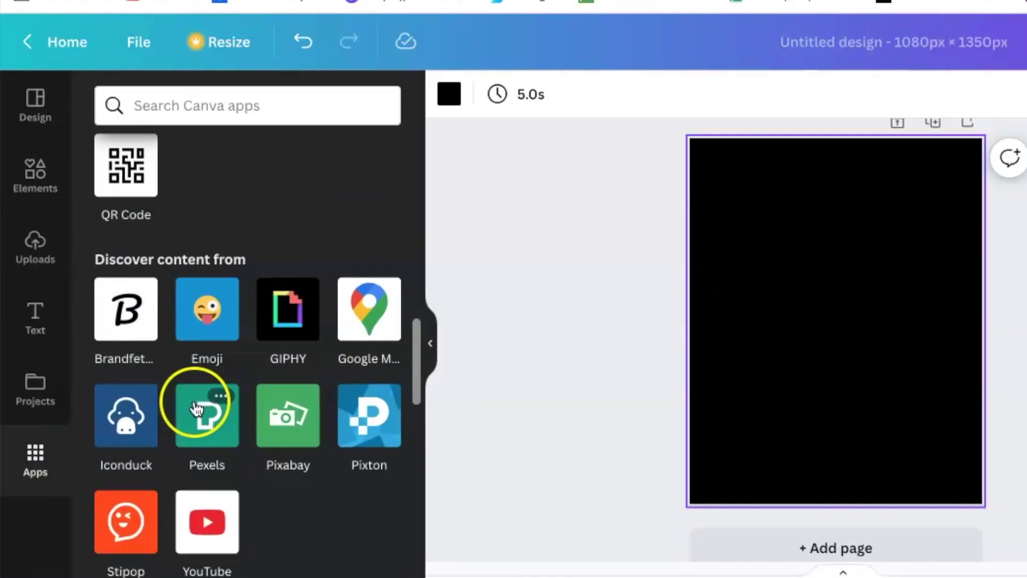
{"action": "left_click", "coordinate": [287, 422]}
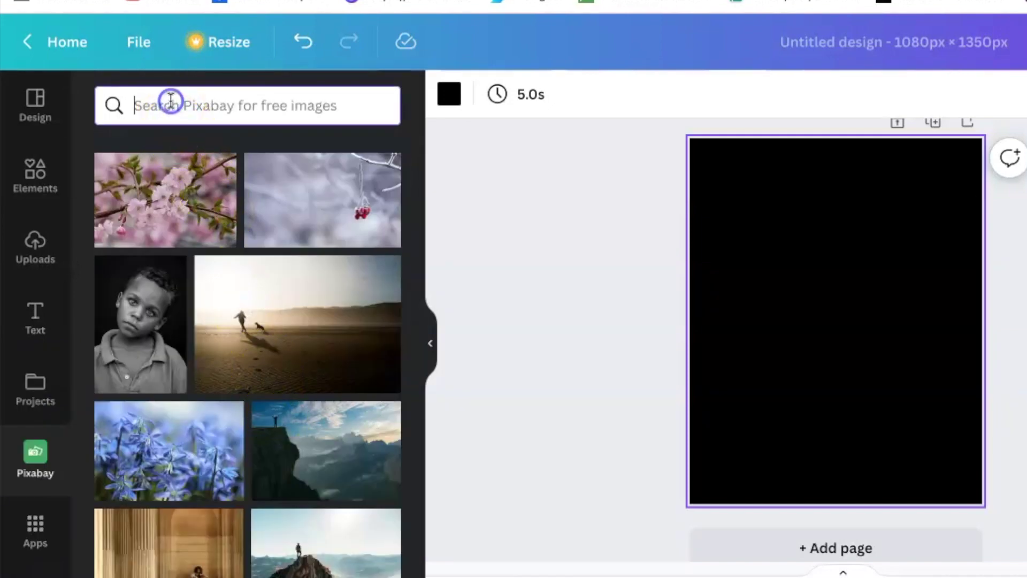
{"action": "type", "text": "afir"}
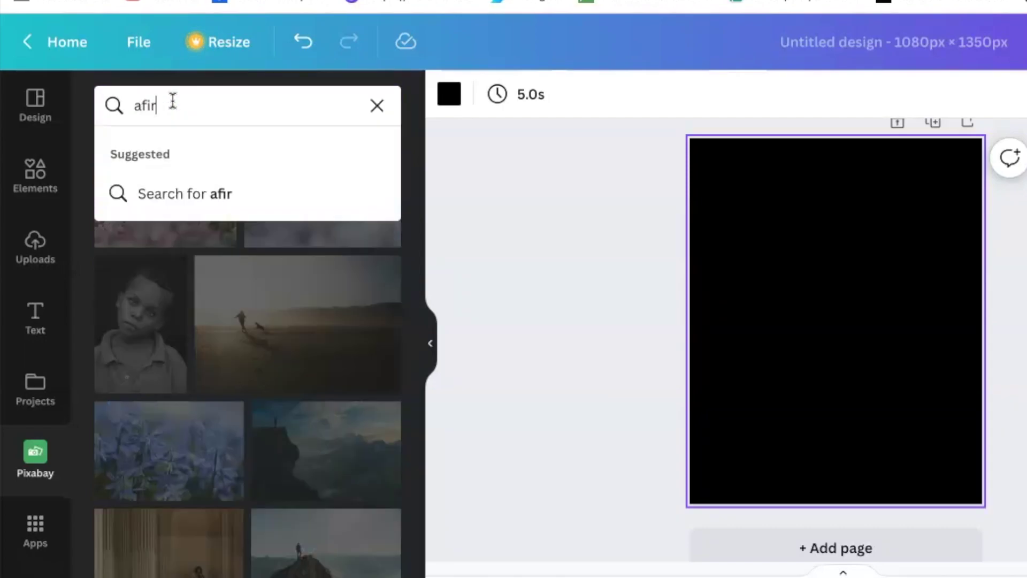
{"action": "type", "text": "ican women"}
{"action": "key", "text": "Return"}
Add the photo of the woman in a green headwrap against a red backdrop and flip it horizontally
{"action": "scroll", "coordinate": [269, 288], "scroll_direction": "down", "scroll_amount": 10}
{"action": "scroll", "coordinate": [272, 289], "scroll_direction": "up", "scroll_amount": 10}
{"action": "left_click", "coordinate": [338, 342]}
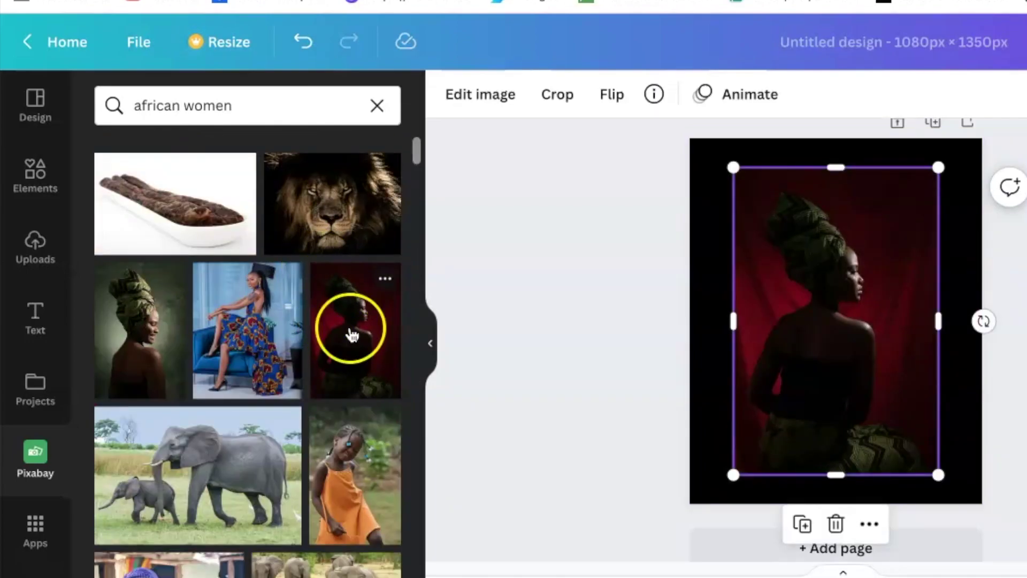
{"action": "left_click", "coordinate": [633, 97]}
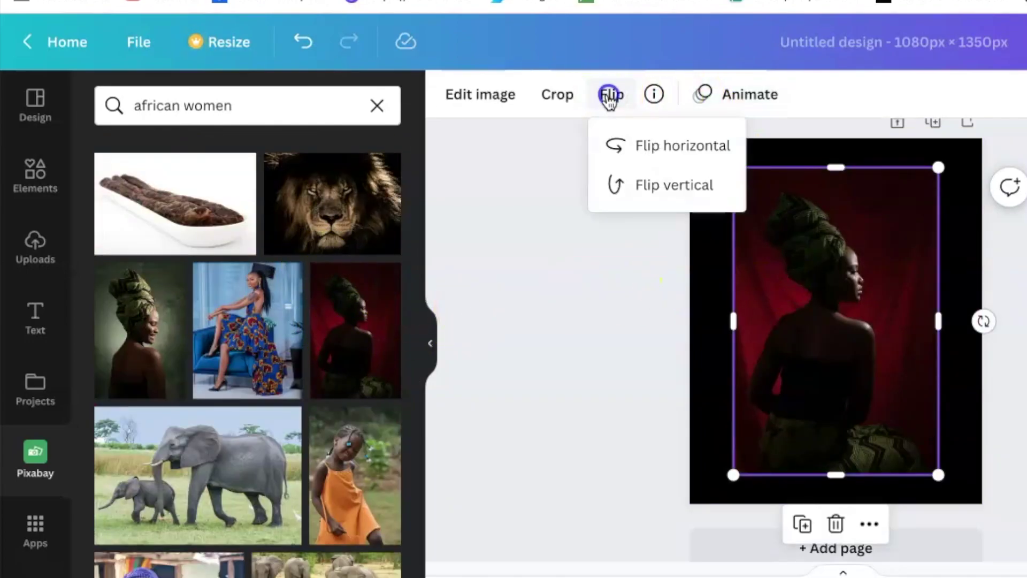
{"action": "left_click", "coordinate": [684, 143]}
{"action": "left_click", "coordinate": [760, 289]}
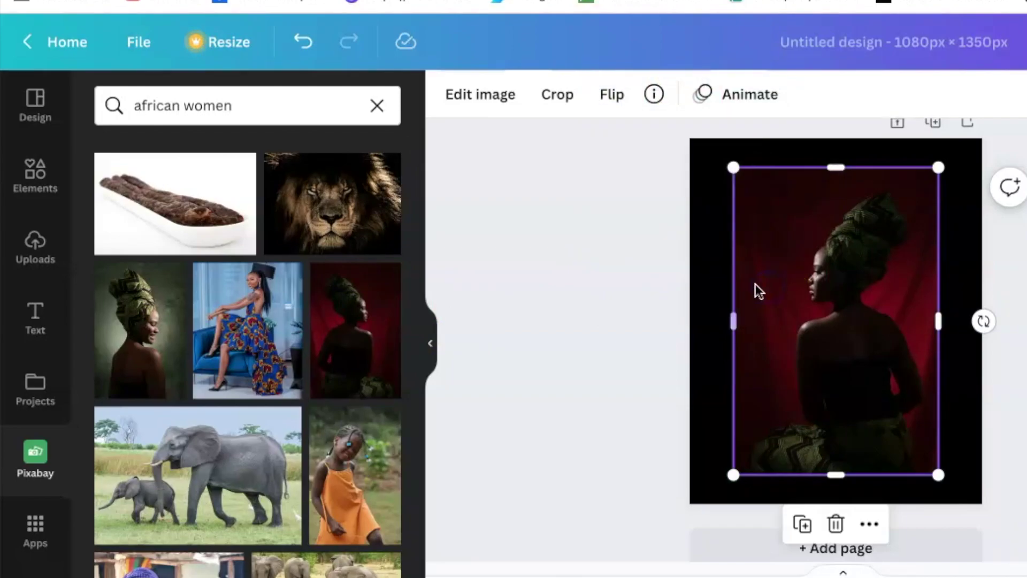
Crop off the left and lower parts of the woman's photo and enlarge it along the page's left edge
{"action": "left_click_drag", "start_coordinate": [748, 287], "coordinate": [717, 276]}
{"action": "left_click", "coordinate": [668, 290]}
{"action": "left_click_drag", "start_coordinate": [779, 292], "coordinate": [702, 299]}
{"action": "left_click_drag", "start_coordinate": [725, 474], "coordinate": [725, 335]}
{"action": "left_click_drag", "start_coordinate": [623, 251], "coordinate": [689, 251]}
{"action": "left_click_drag", "start_coordinate": [828, 335], "coordinate": [903, 427]}
Remove the red background from the woman's photo with the background remover
{"action": "left_click", "coordinate": [500, 98]}
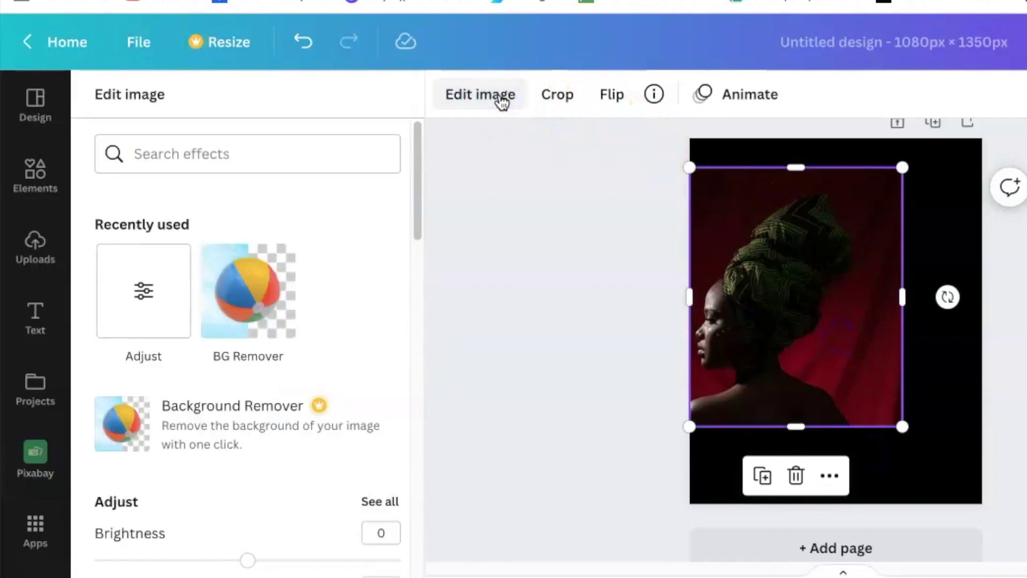
{"action": "left_click", "coordinate": [259, 310]}
{"action": "left_click", "coordinate": [318, 572]}
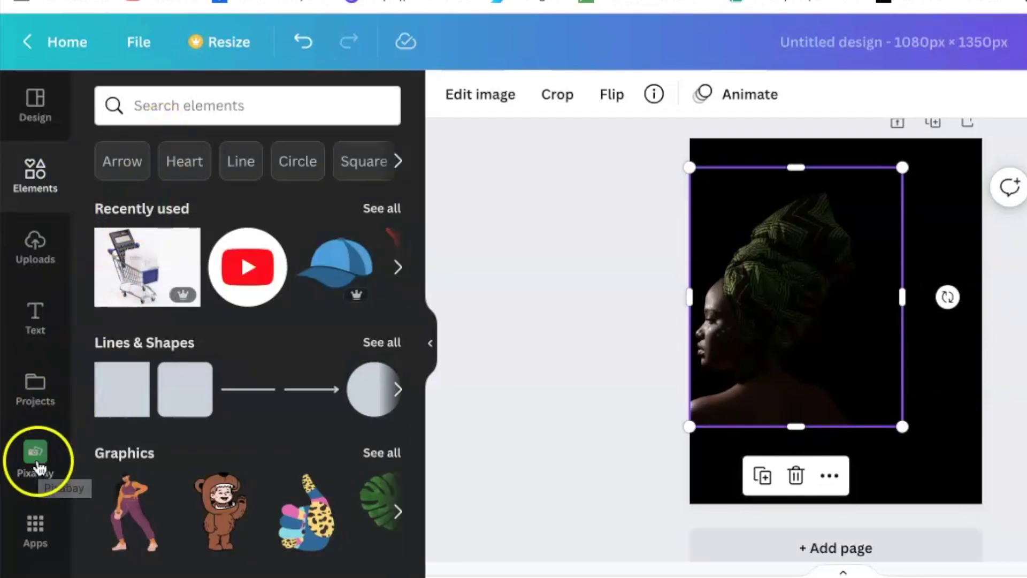
Find a lion profile among the photo results for "lion" and place it on the page beside the woman
{"action": "left_click", "coordinate": [56, 441]}
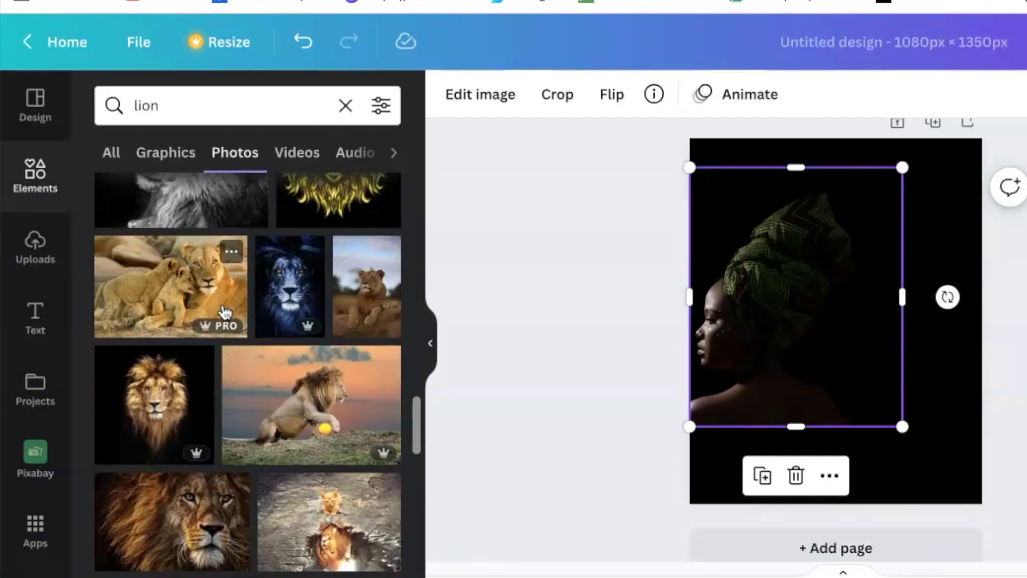
{"action": "scroll", "coordinate": [225, 312], "scroll_direction": "down", "scroll_amount": 10}
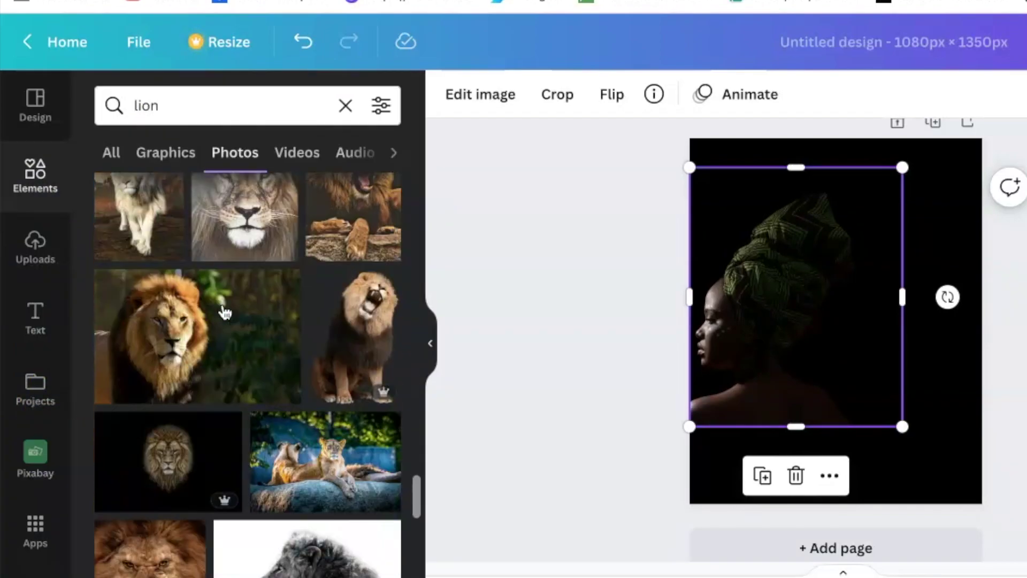
{"action": "left_click_drag", "start_coordinate": [161, 396], "coordinate": [984, 297]}
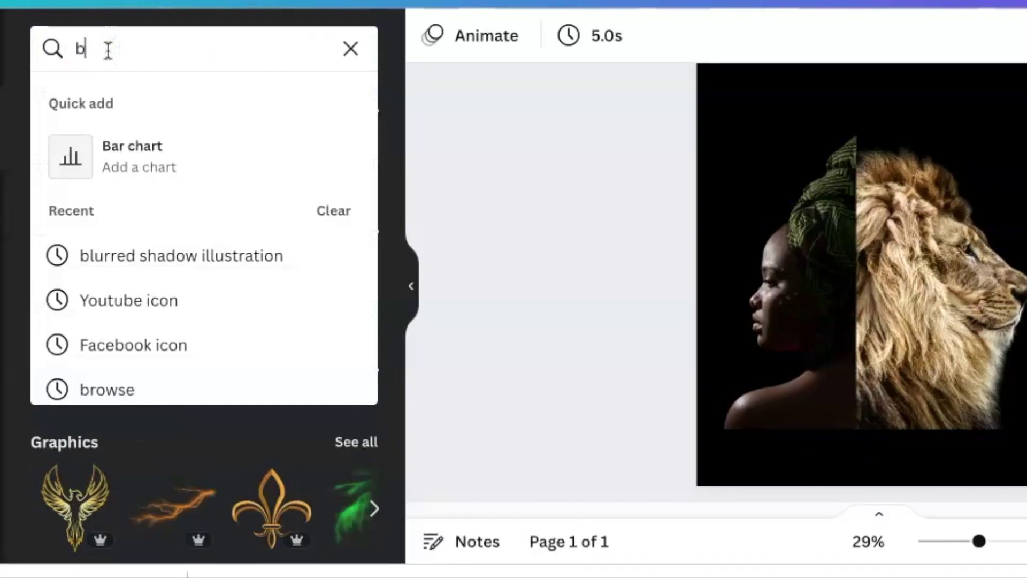
Search the elements for "blurred shadow illustration", add the thin flat blur graphic and view its details
{"action": "type", "text": "lu"}
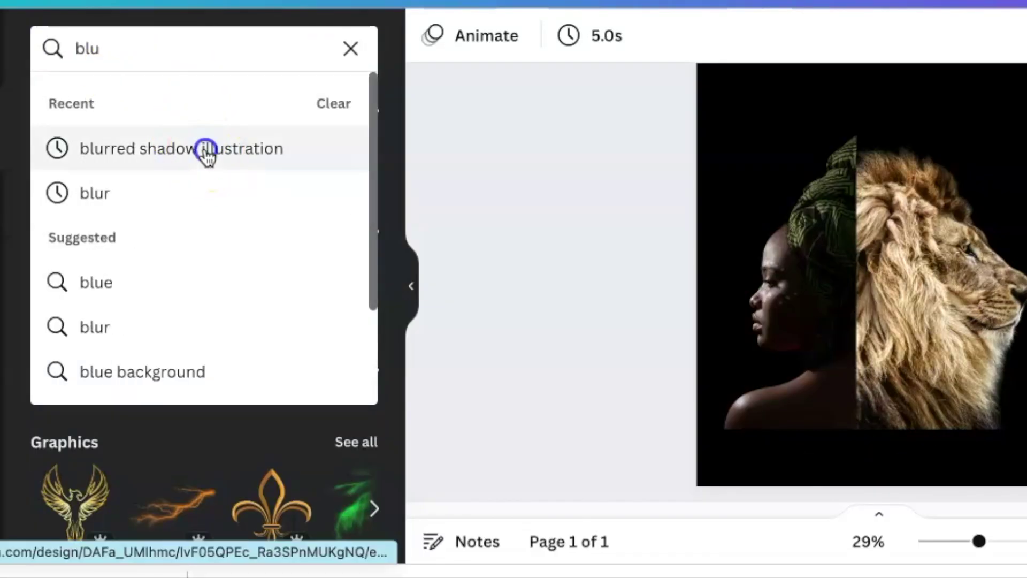
{"action": "left_click", "coordinate": [206, 152]}
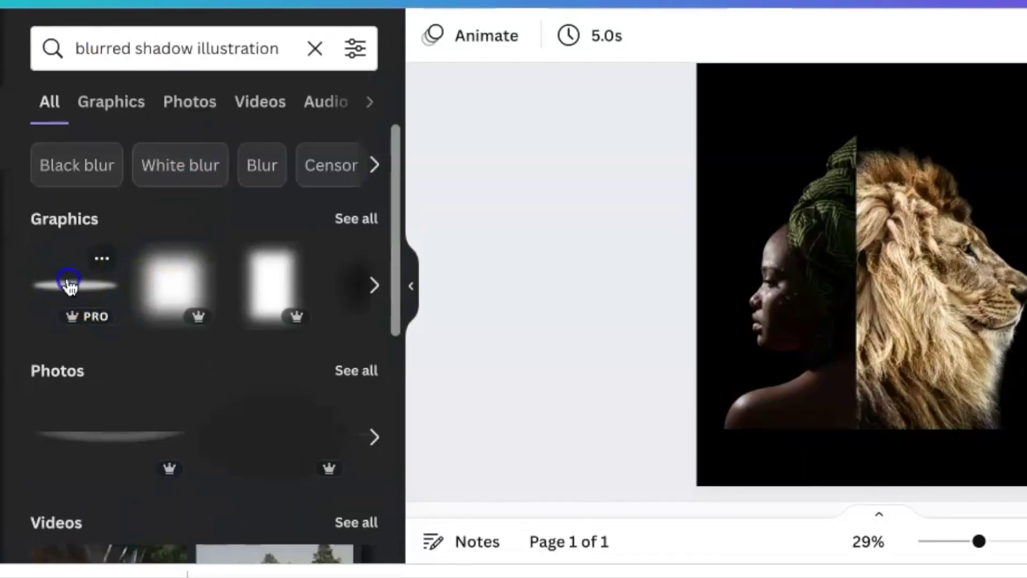
{"action": "left_click", "coordinate": [70, 286]}
{"action": "left_click", "coordinate": [720, 36]}
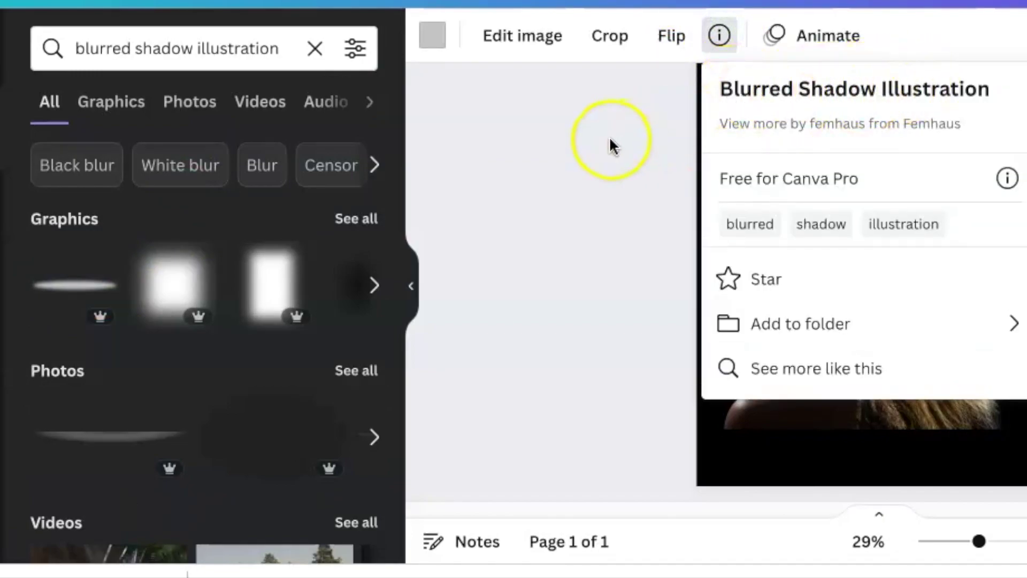
{"action": "left_click", "coordinate": [611, 139]}
Recolour the blurred shadow graphic black and rotate it from horizontal to roughly vertical
{"action": "left_click", "coordinate": [432, 36]}
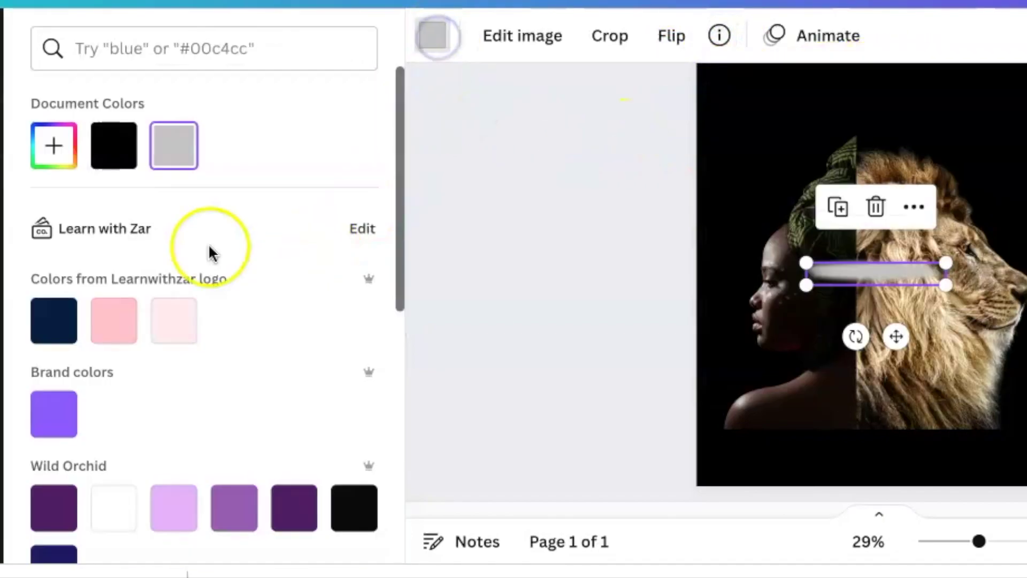
{"action": "left_click", "coordinate": [116, 150]}
{"action": "left_click_drag", "start_coordinate": [854, 339], "coordinate": [749, 254]}
{"action": "left_click", "coordinate": [840, 266]}
{"action": "key", "text": "Delete"}
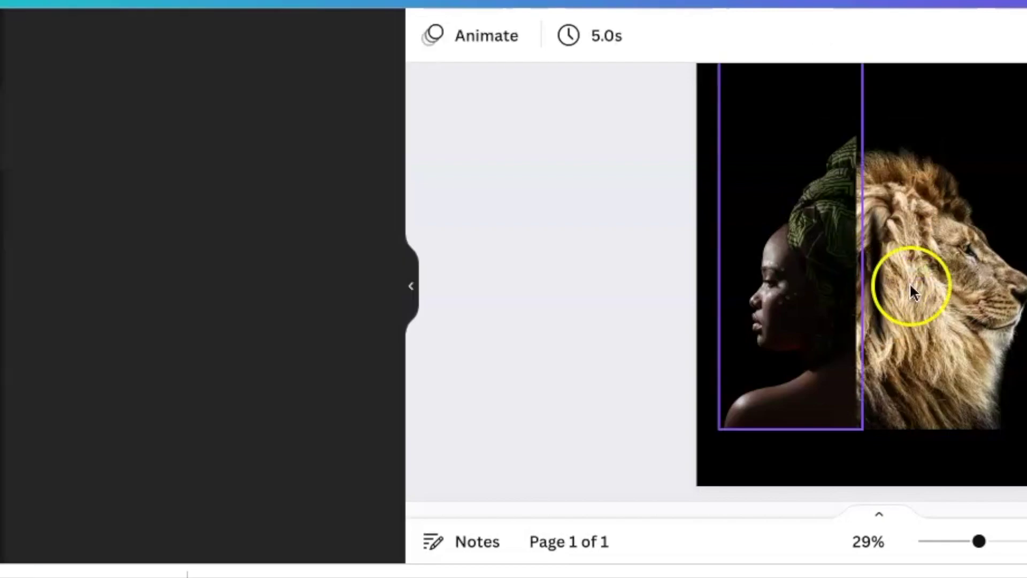
Straighten the black shadow over the seam between the woman and the lion and enlarge it to cover the whole seam
{"action": "left_click", "coordinate": [883, 286]}
{"action": "left_click_drag", "start_coordinate": [882, 287], "coordinate": [861, 238]}
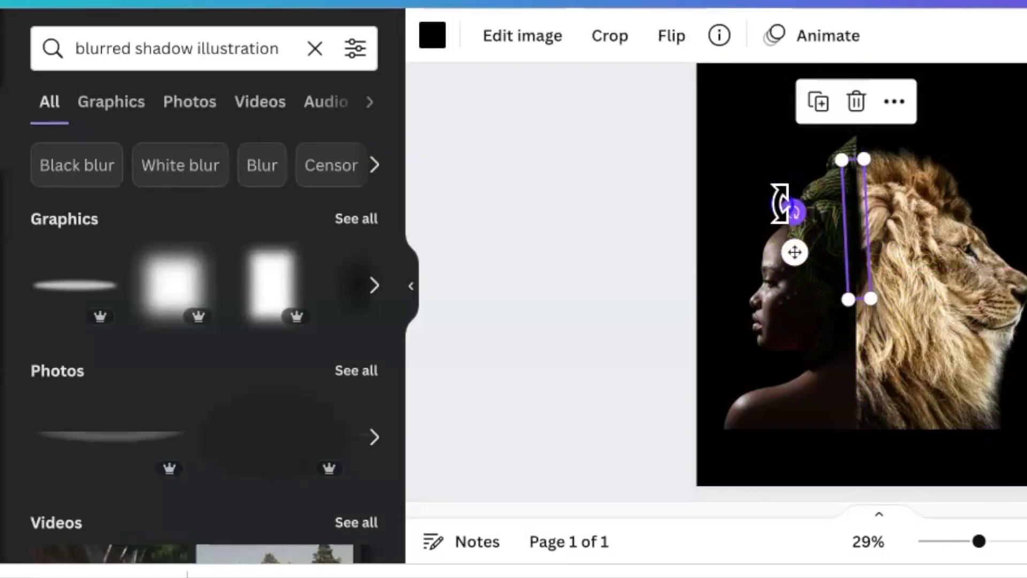
{"action": "left_click_drag", "start_coordinate": [780, 203], "coordinate": [783, 201]}
{"action": "left_click_drag", "start_coordinate": [868, 298], "coordinate": [894, 468]}
{"action": "left_click_drag", "start_coordinate": [864, 349], "coordinate": [854, 321]}
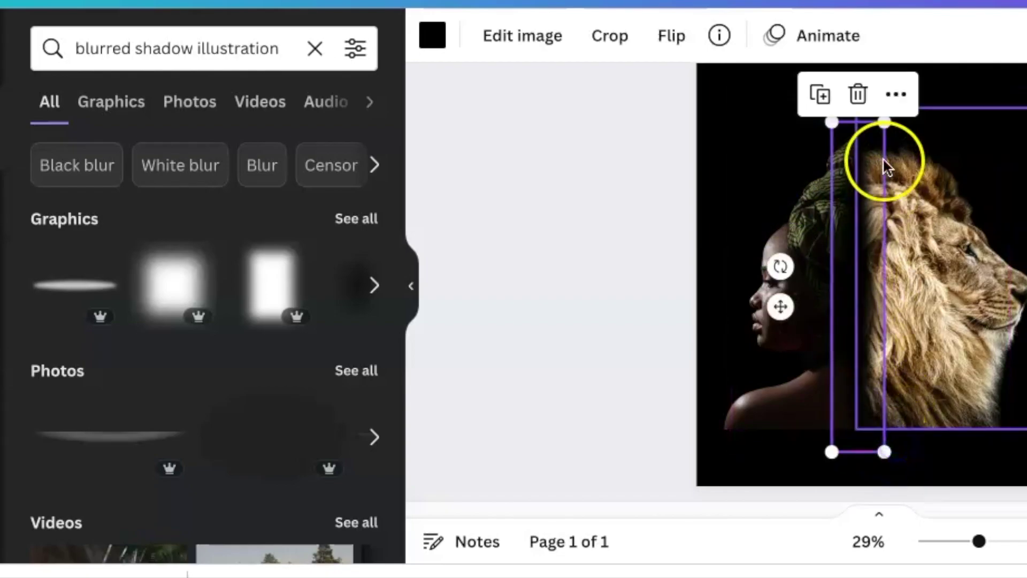
{"action": "left_click_drag", "start_coordinate": [885, 122], "coordinate": [886, 88]}
{"action": "left_click", "coordinate": [800, 373]}
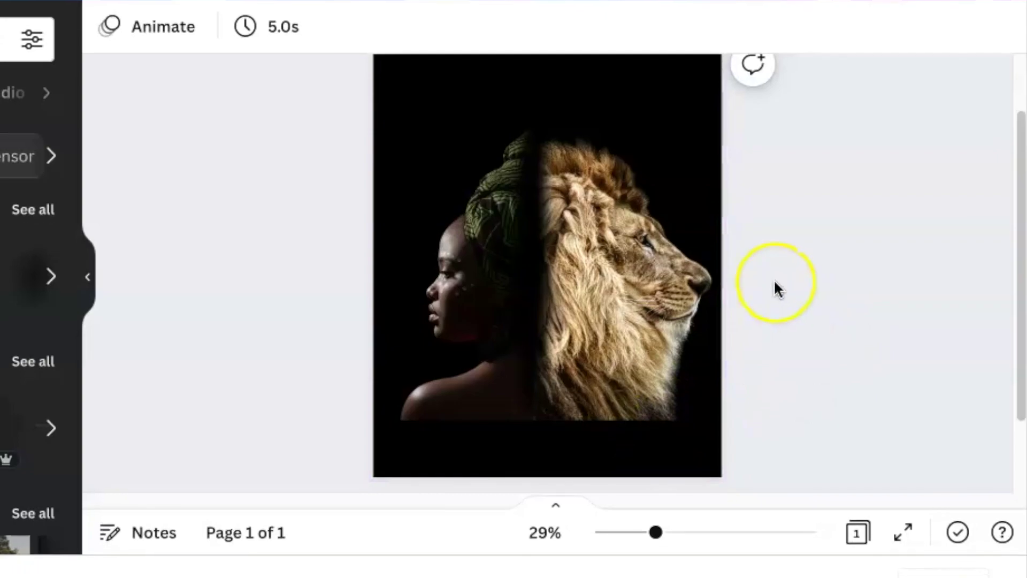
Duplicate the page and delete the lion image from the first page
{"action": "scroll", "coordinate": [738, 239], "scroll_direction": "up", "scroll_amount": 2}
{"action": "left_click", "coordinate": [664, 73]}
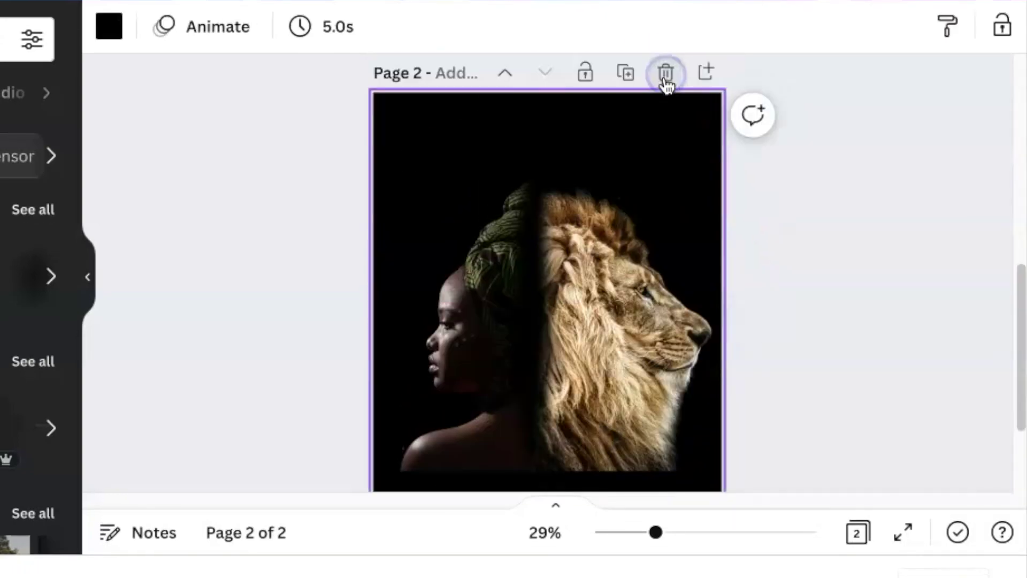
{"action": "scroll", "coordinate": [559, 351], "scroll_direction": "up", "scroll_amount": 9}
{"action": "scroll", "coordinate": [560, 348], "scroll_direction": "down", "scroll_amount": 1}
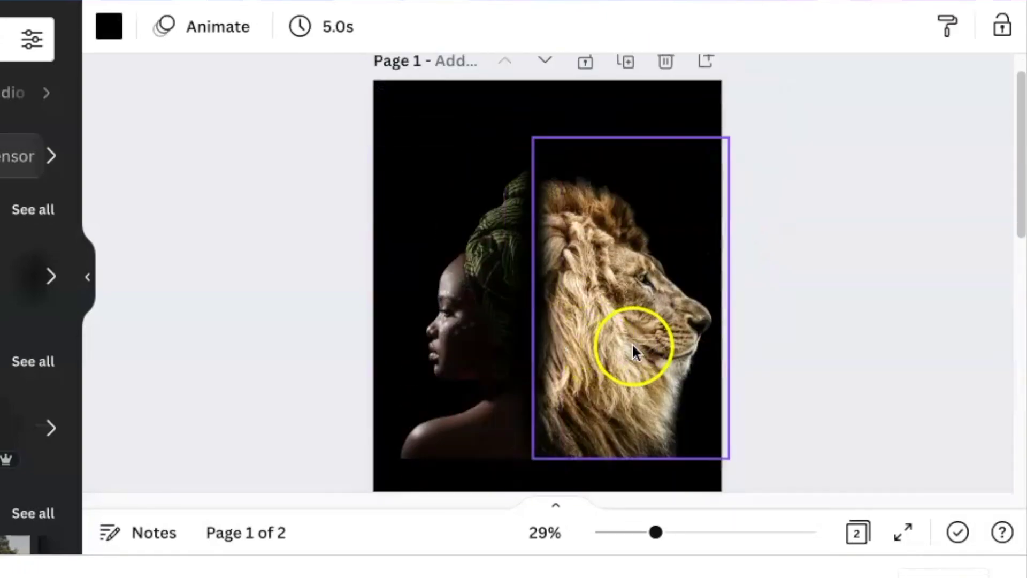
{"action": "double_click", "coordinate": [644, 354]}
Delete the woman's image from the second page so only the lion half remains there
{"action": "scroll", "coordinate": [642, 353], "scroll_direction": "down", "scroll_amount": 10}
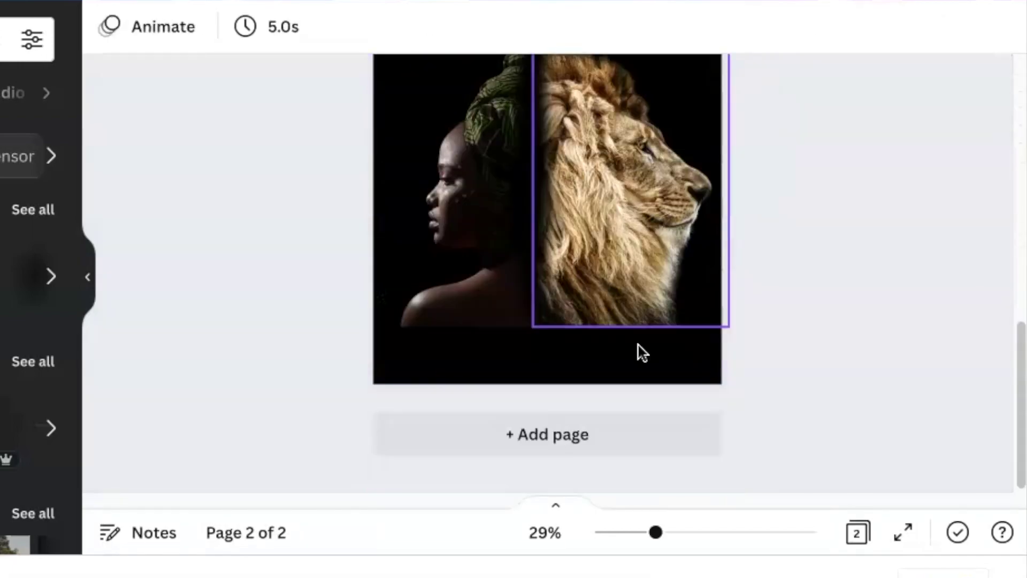
{"action": "left_click", "coordinate": [433, 286]}
{"action": "double_click", "coordinate": [434, 286]}
{"action": "key", "text": "Delete"}
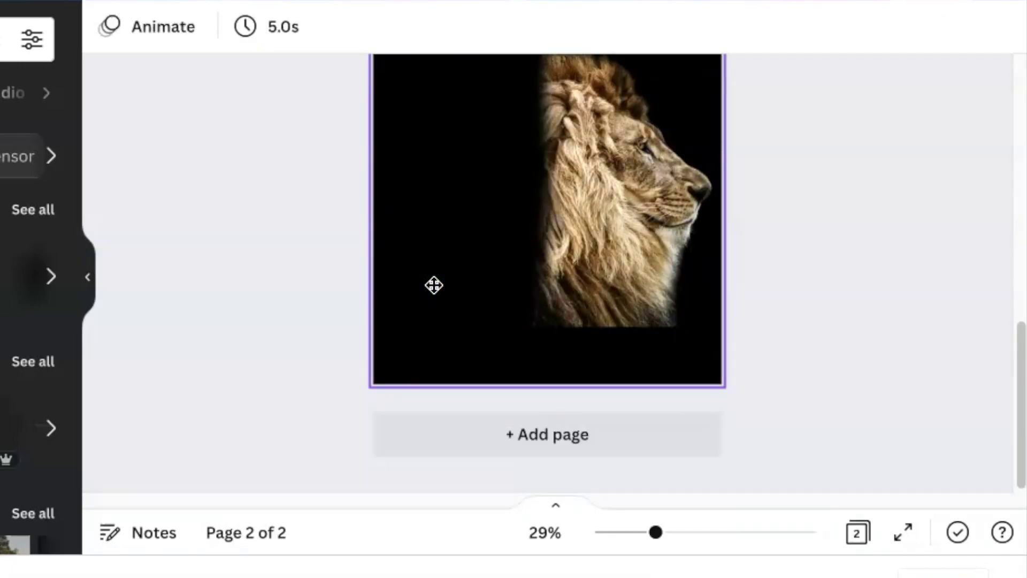
{"action": "scroll", "coordinate": [452, 290], "scroll_direction": "up", "scroll_amount": 10}
{"action": "scroll", "coordinate": [454, 291], "scroll_direction": "down", "scroll_amount": 3}
{"action": "left_click", "coordinate": [802, 264]}
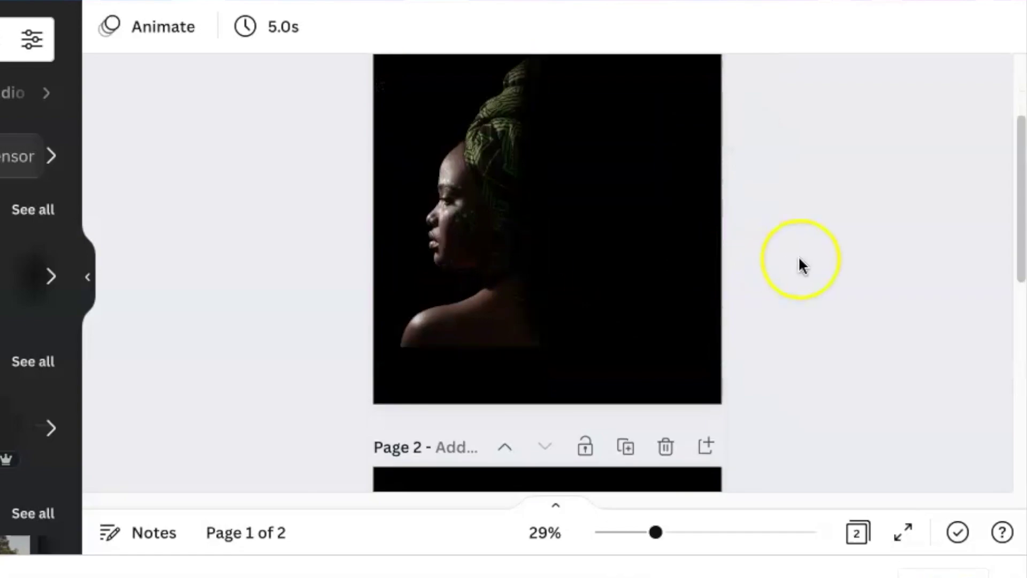
Download the design with its separate woman and lion pages
{"action": "left_click", "coordinate": [956, 1]}
{"action": "scroll", "coordinate": [834, 219], "scroll_direction": "down", "scroll_amount": 3}
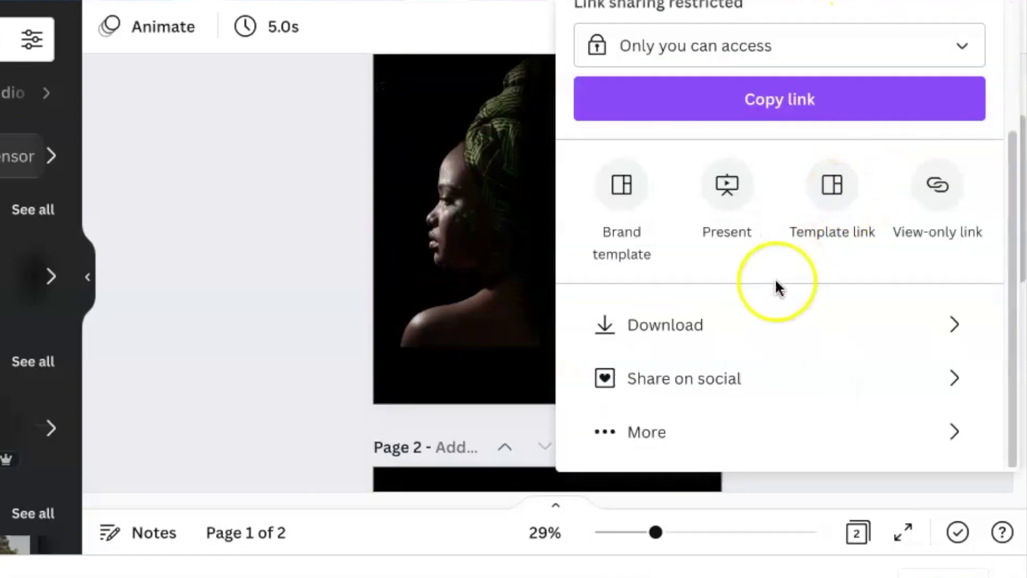
{"action": "left_click", "coordinate": [746, 318]}
{"action": "left_click", "coordinate": [781, 445]}
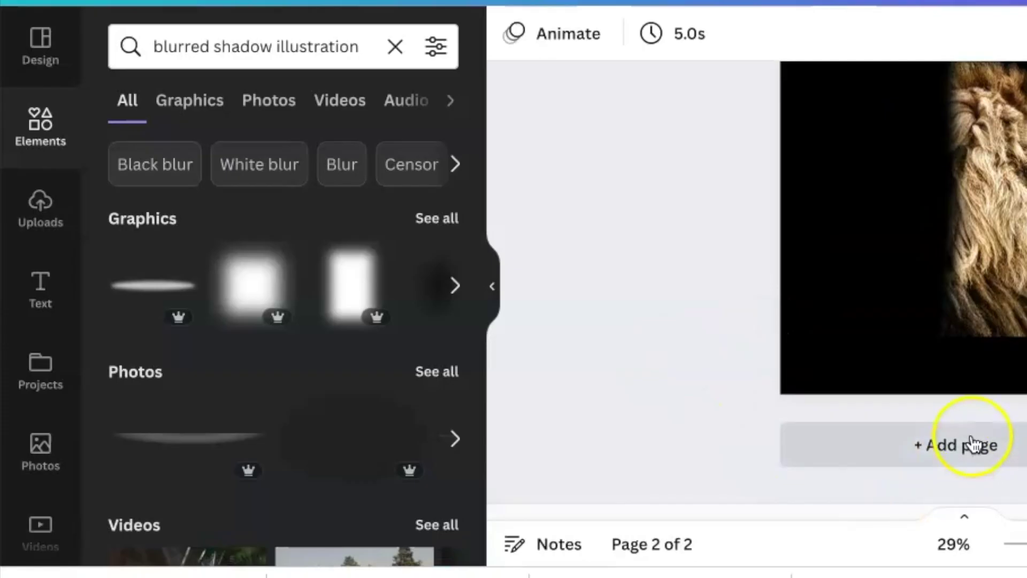
Add a third page, upload the downloaded images and place the woman's image on the new page
{"action": "left_click", "coordinate": [974, 442]}
{"action": "scroll", "coordinate": [693, 463], "scroll_direction": "up", "scroll_amount": 5}
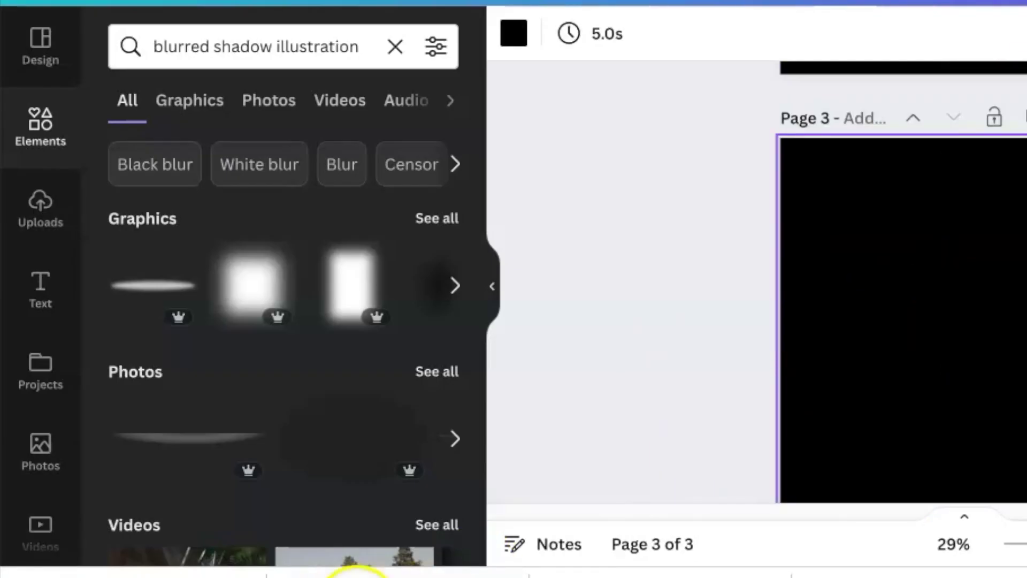
{"action": "left_click_drag", "start_coordinate": [355, 494], "coordinate": [346, 415]}
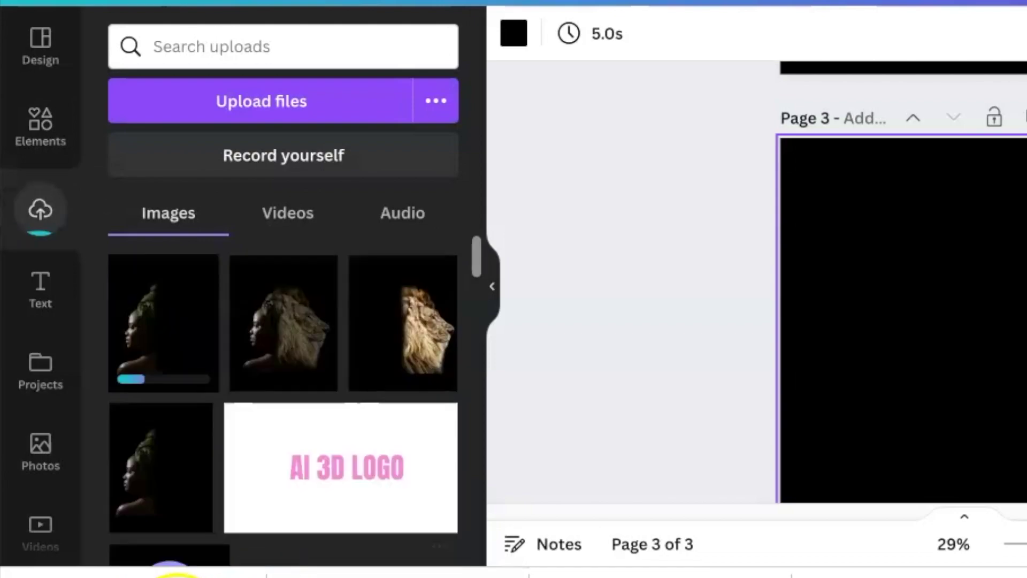
{"action": "left_click", "coordinate": [151, 355]}
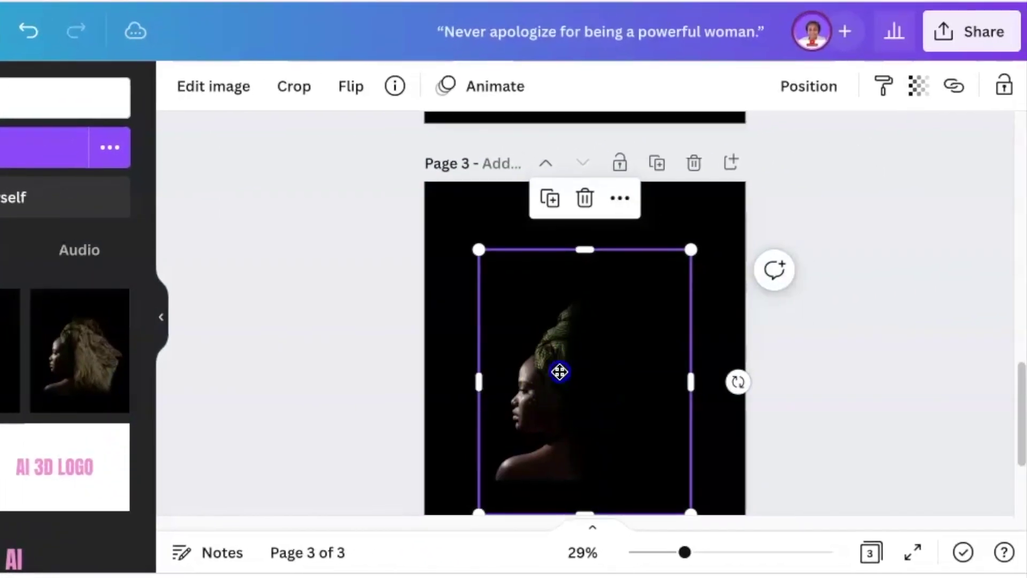
Position and enlarge the woman's image on page 3, then add the lion image and scale it up to match
{"action": "left_click_drag", "start_coordinate": [567, 378], "coordinate": [525, 341]}
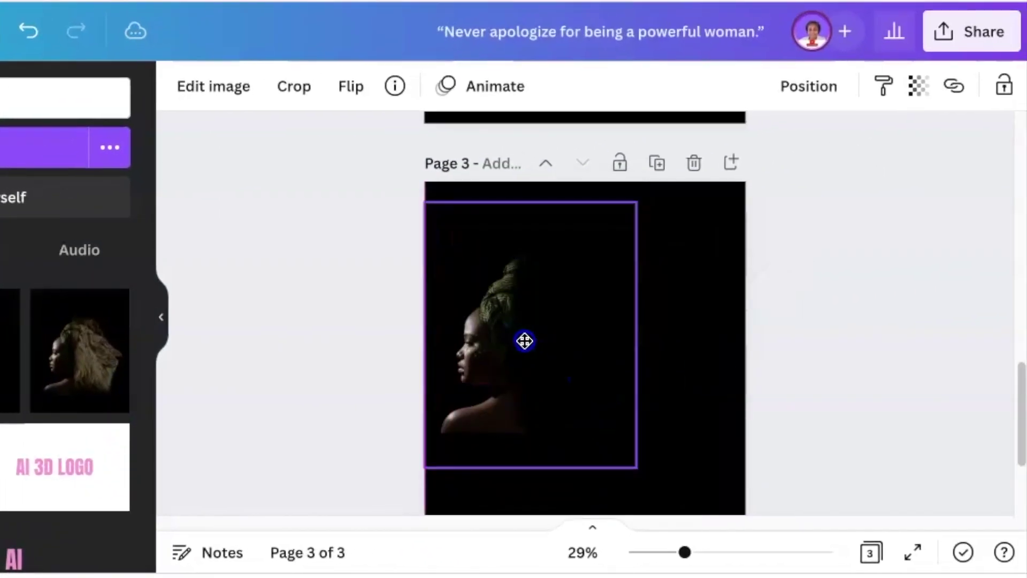
{"action": "scroll", "coordinate": [557, 370], "scroll_direction": "down", "scroll_amount": 2}
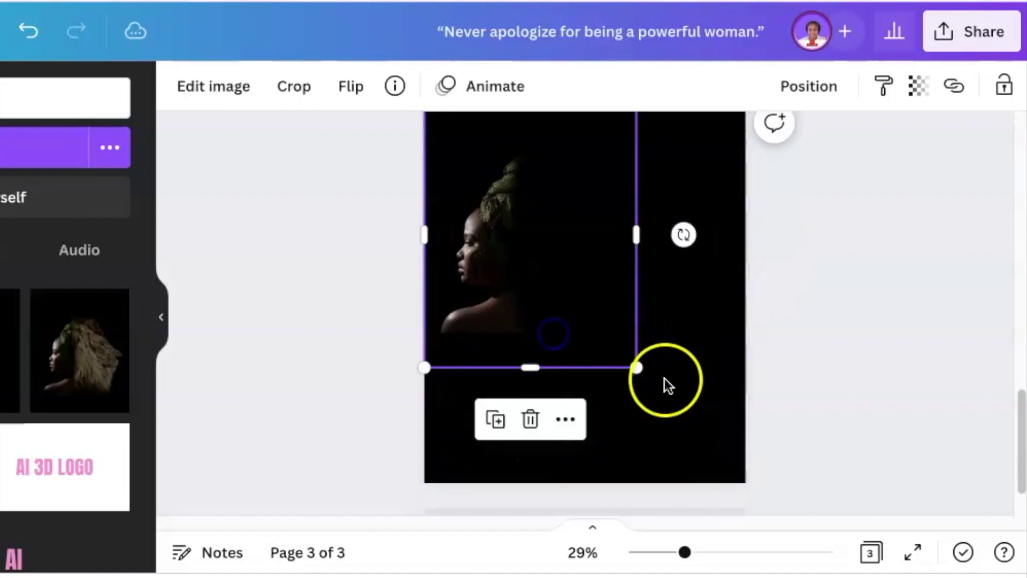
{"action": "left_click", "coordinate": [5, 355]}
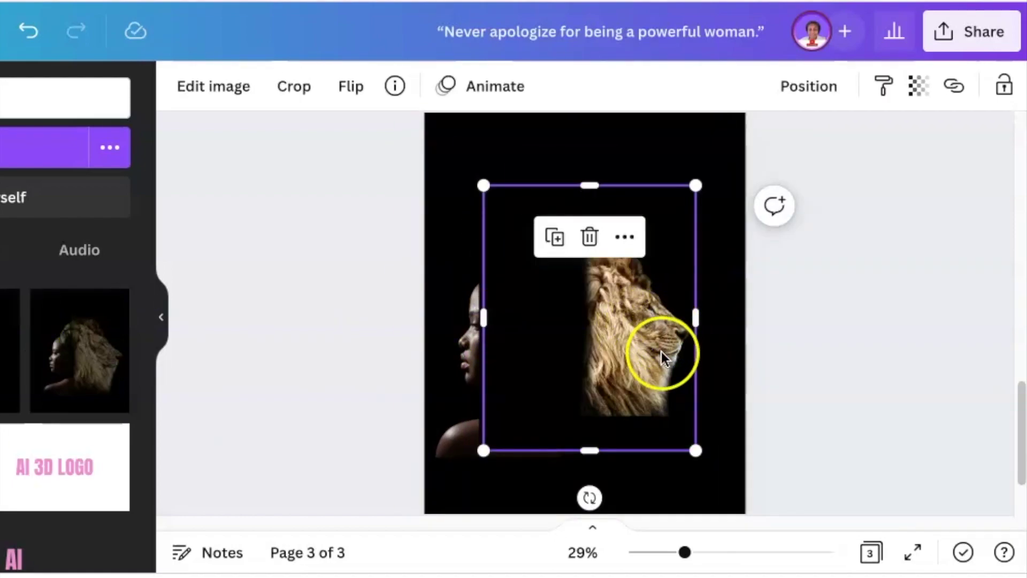
{"action": "left_click_drag", "start_coordinate": [694, 450], "coordinate": [774, 547]}
{"action": "left_click_drag", "start_coordinate": [772, 182], "coordinate": [781, 89]}
{"action": "left_click_drag", "start_coordinate": [683, 369], "coordinate": [622, 336]}
Crop the empty area beside the lion's mane and shift both images until the woman and lion halves meet near the page's middle
{"action": "left_click_drag", "start_coordinate": [427, 303], "coordinate": [582, 315]}
{"action": "left_click", "coordinate": [477, 350]}
{"action": "left_click_drag", "start_coordinate": [478, 350], "coordinate": [502, 350]}
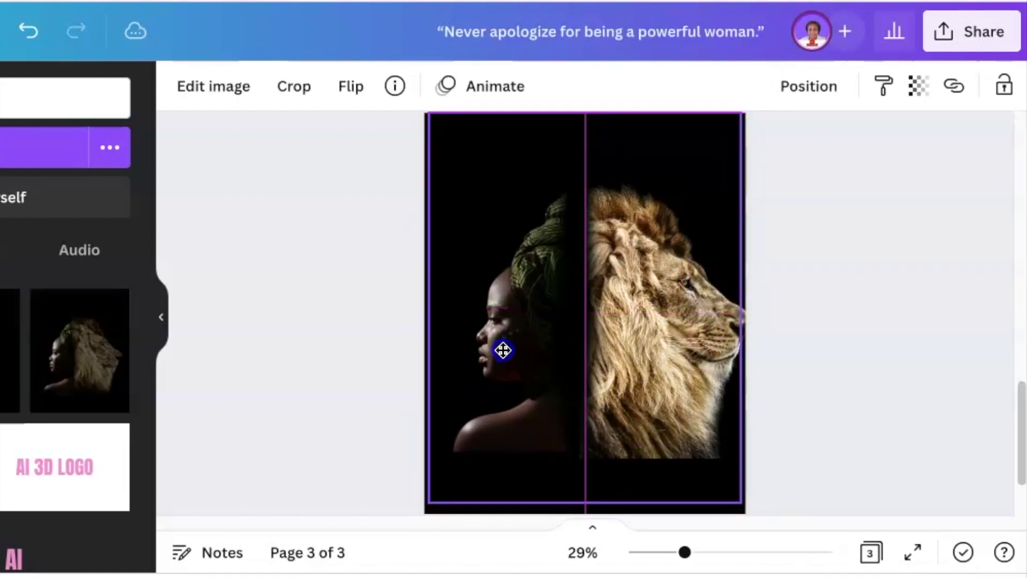
{"action": "left_click", "coordinate": [649, 332]}
{"action": "left_click_drag", "start_coordinate": [638, 337], "coordinate": [681, 354]}
{"action": "left_click_drag", "start_coordinate": [736, 309], "coordinate": [593, 328]}
{"action": "left_click_drag", "start_coordinate": [527, 337], "coordinate": [542, 337]}
{"action": "left_click_drag", "start_coordinate": [642, 326], "coordinate": [631, 327]}
{"action": "left_click_drag", "start_coordinate": [559, 305], "coordinate": [576, 309]}
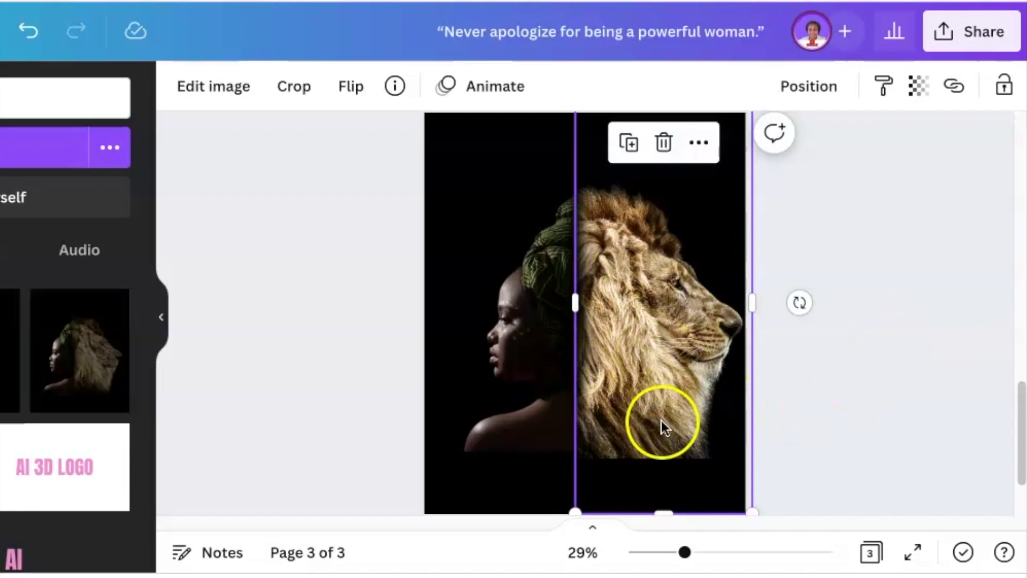
Set the lion image's transparency to 49
{"action": "left_click", "coordinate": [918, 89]}
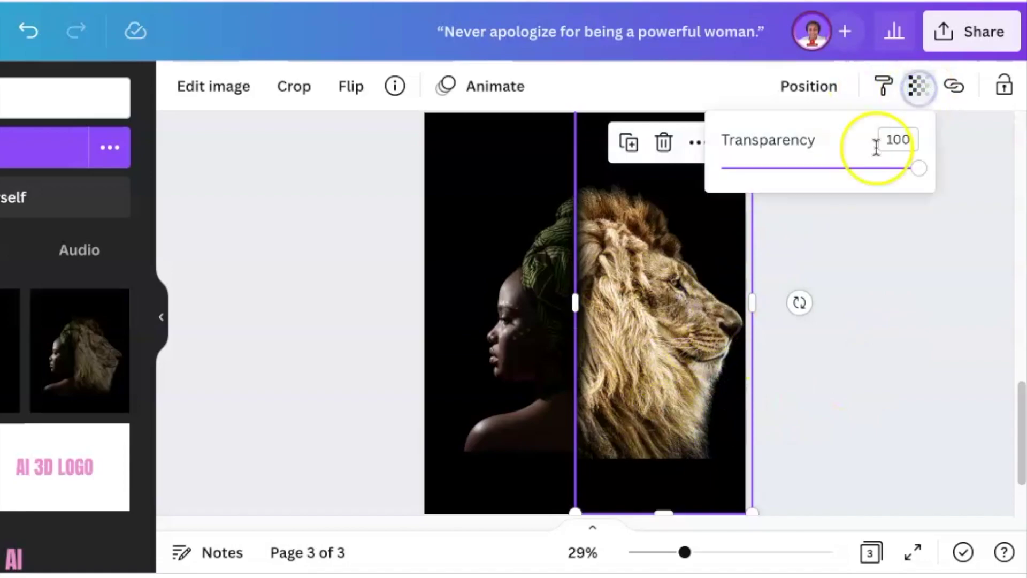
{"action": "left_click_drag", "start_coordinate": [916, 170], "coordinate": [815, 188]}
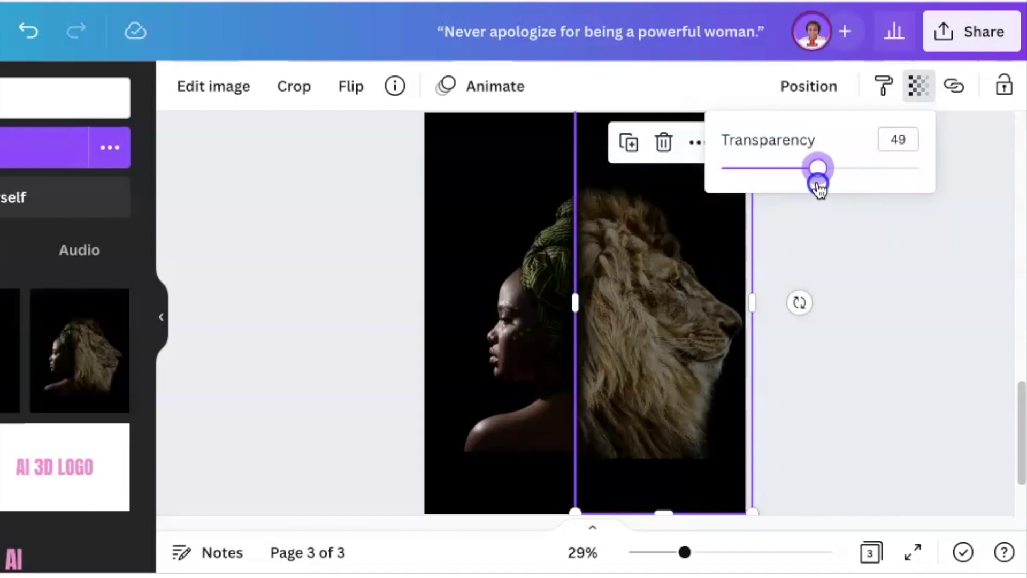
{"action": "left_click", "coordinate": [909, 431]}
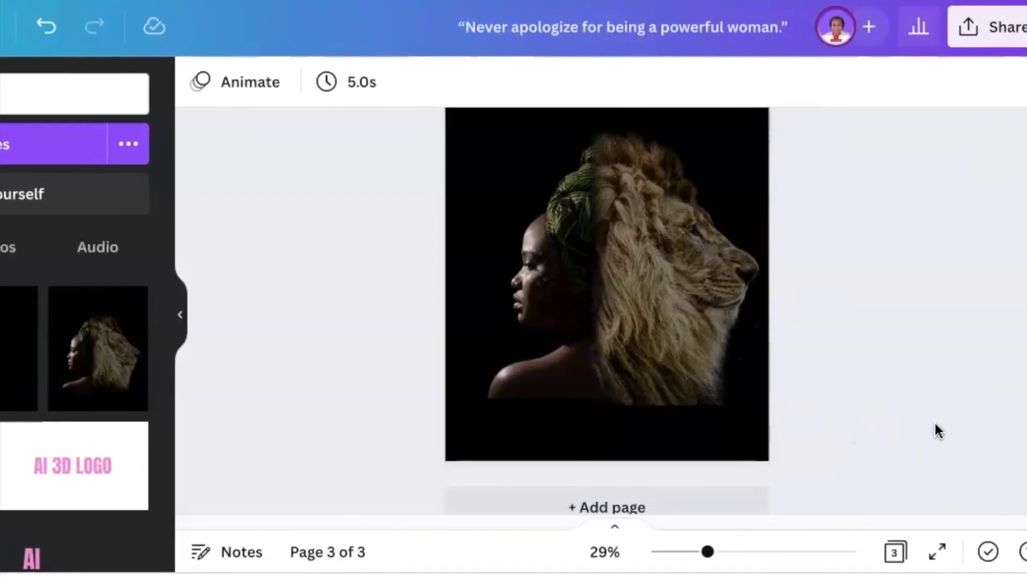
Adjust the lion image by setting saturation to 60 and raising its brightness and contrast
{"action": "left_click", "coordinate": [647, 202]}
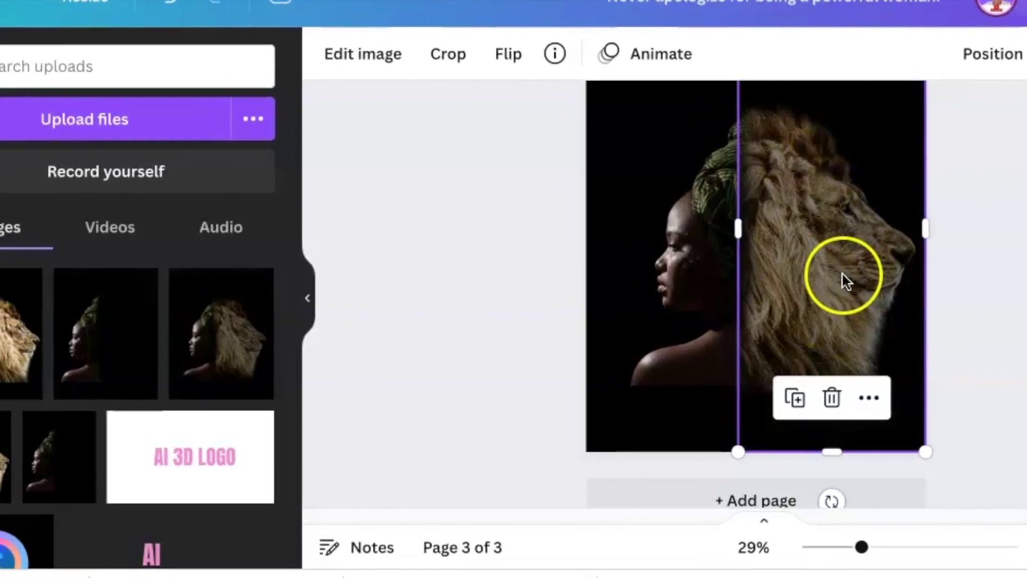
{"action": "left_click", "coordinate": [359, 57]}
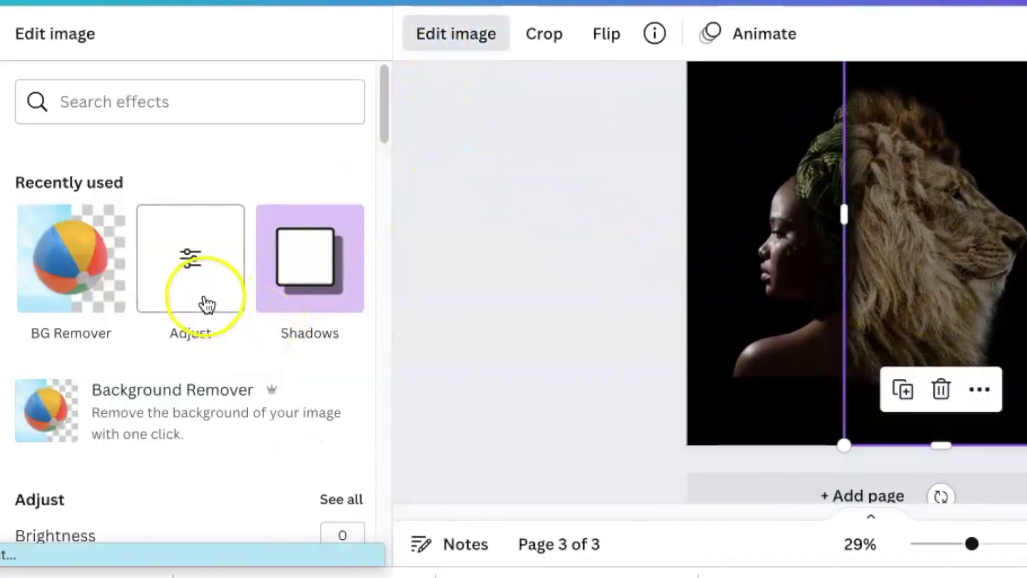
{"action": "scroll", "coordinate": [240, 305], "scroll_direction": "down", "scroll_amount": 3}
{"action": "left_click", "coordinate": [339, 316]}
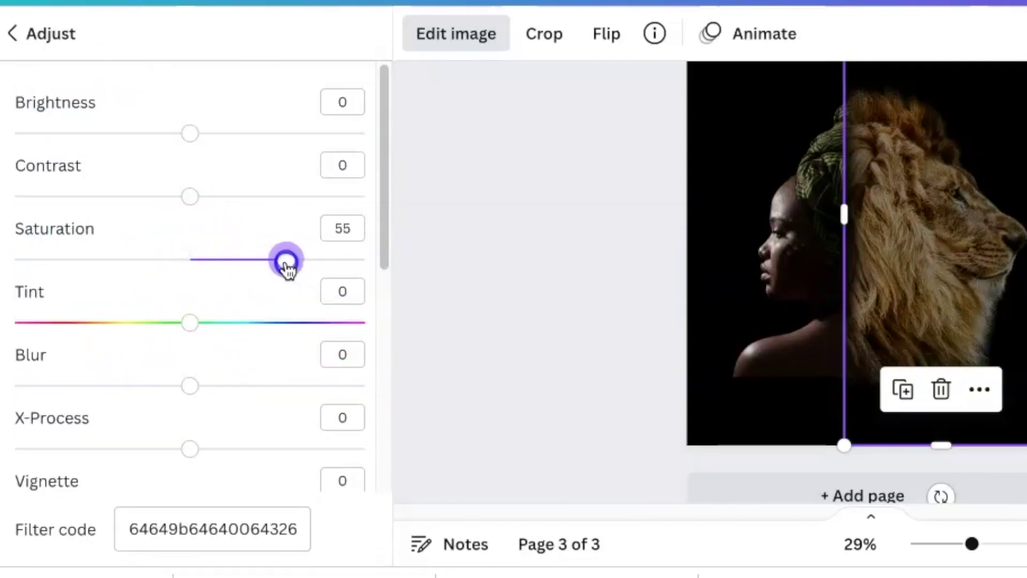
{"action": "left_click_drag", "start_coordinate": [286, 268], "coordinate": [295, 261]}
{"action": "left_click_drag", "start_coordinate": [190, 134], "coordinate": [262, 140]}
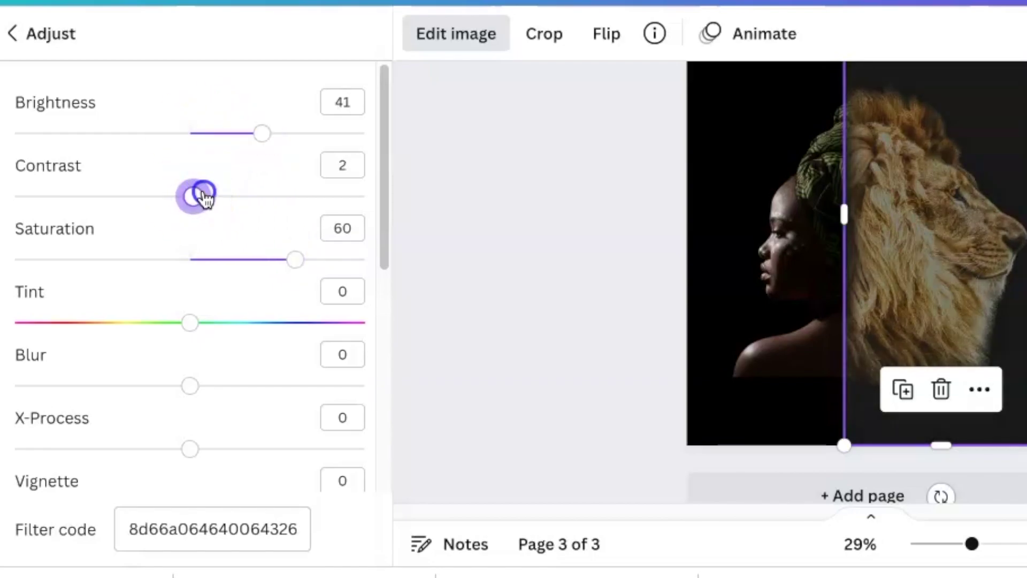
{"action": "left_click_drag", "start_coordinate": [236, 198], "coordinate": [250, 195]}
{"action": "left_click_drag", "start_coordinate": [262, 133], "coordinate": [238, 133]}
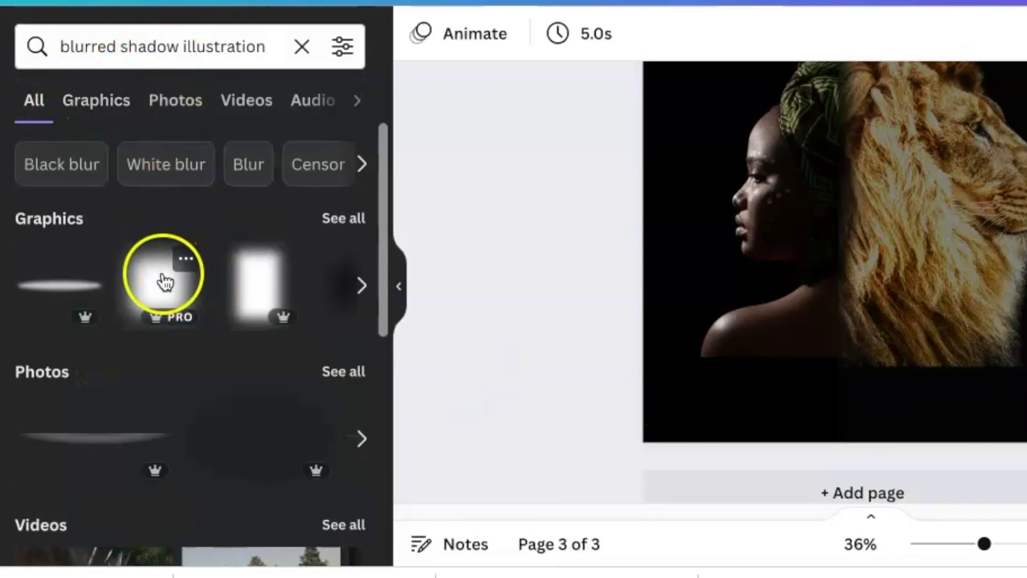
Add the black Square Shadow Blur Illustration graphic and place it over the lion's lower edge
{"action": "left_click", "coordinate": [163, 277]}
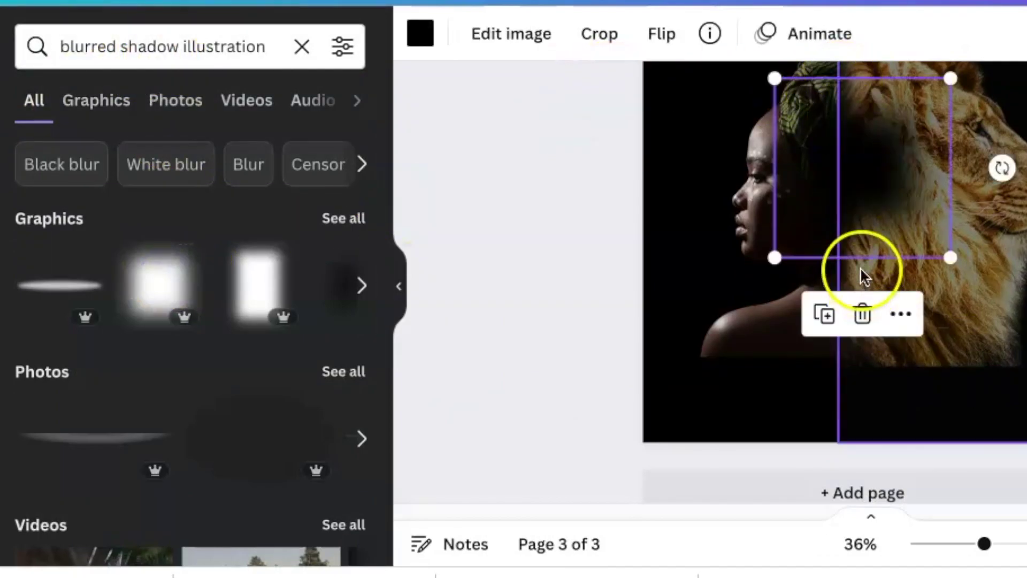
{"action": "left_click", "coordinate": [710, 37]}
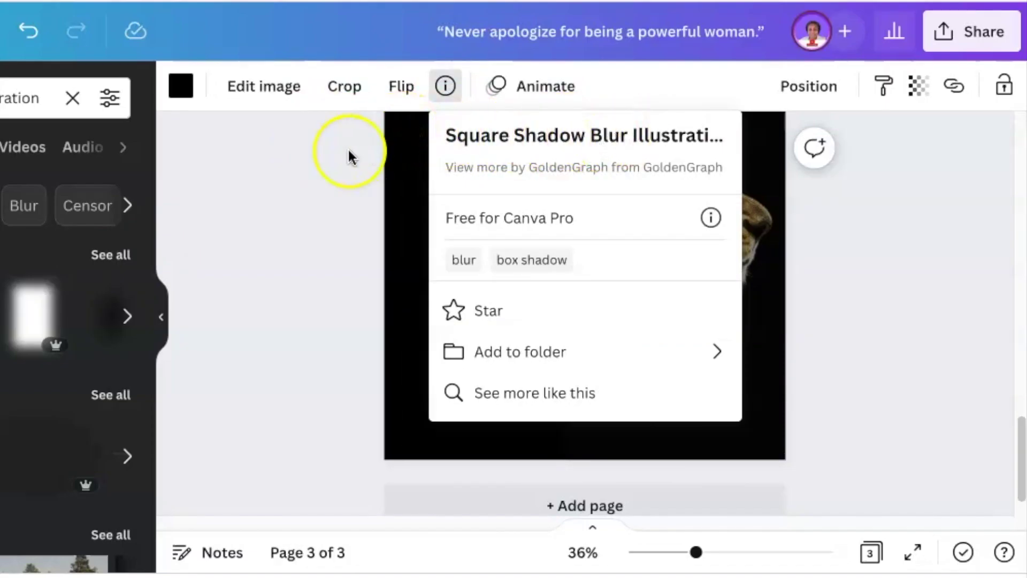
{"action": "left_click", "coordinate": [284, 189]}
{"action": "left_click_drag", "start_coordinate": [598, 299], "coordinate": [615, 435]}
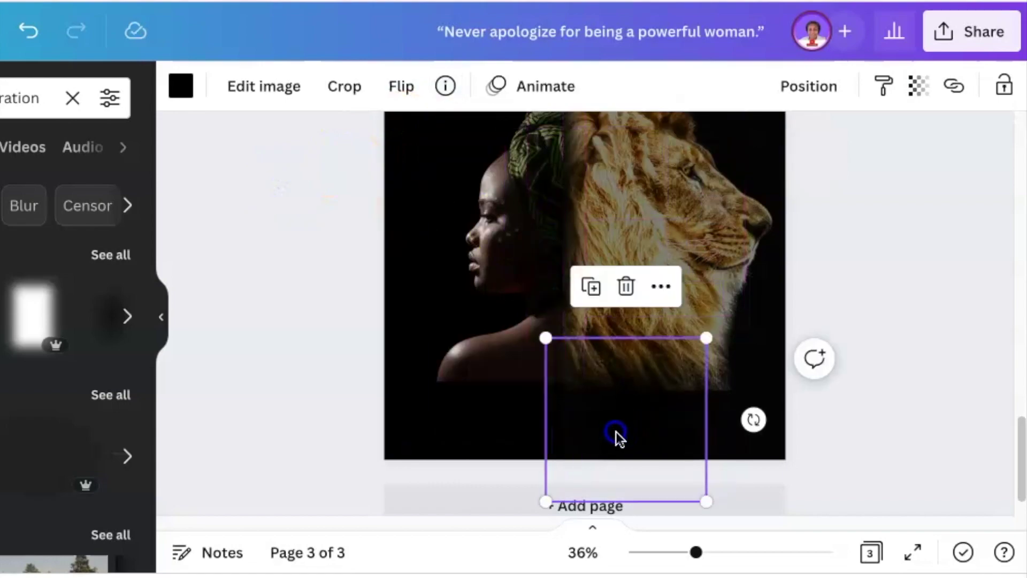
Duplicate the blurred shadow and spread the copies along the lower edges of the lion's mane and the woman's shoulder
{"action": "left_click", "coordinate": [590, 287]}
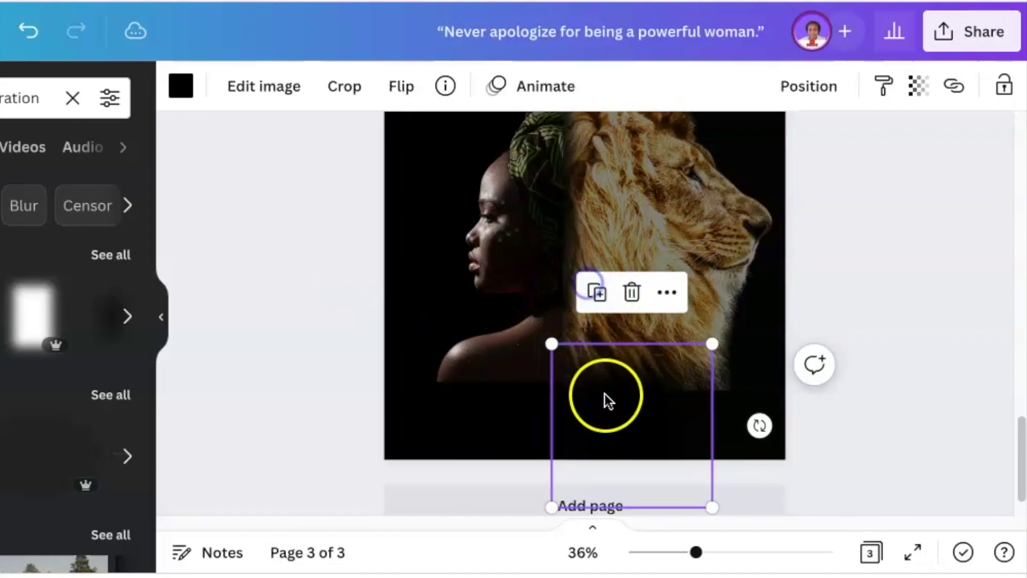
{"action": "left_click_drag", "start_coordinate": [664, 381], "coordinate": [676, 385]}
{"action": "left_click", "coordinate": [266, 374]}
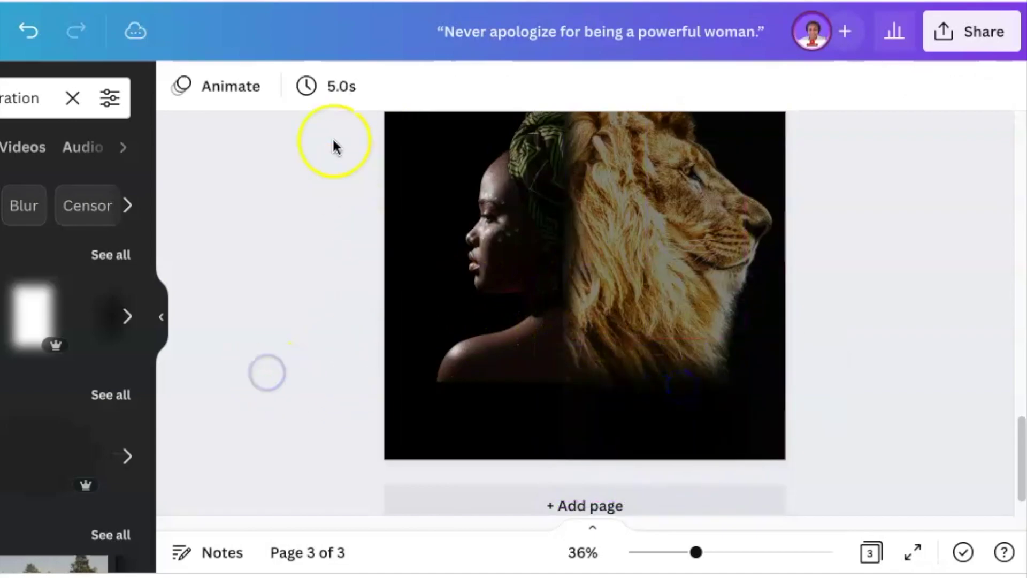
{"action": "left_click", "coordinate": [602, 379]}
{"action": "left_click", "coordinate": [592, 287]}
{"action": "left_click_drag", "start_coordinate": [599, 388], "coordinate": [546, 358]}
{"action": "left_click", "coordinate": [863, 237]}
{"action": "scroll", "coordinate": [862, 236], "scroll_direction": "up", "scroll_amount": 2}
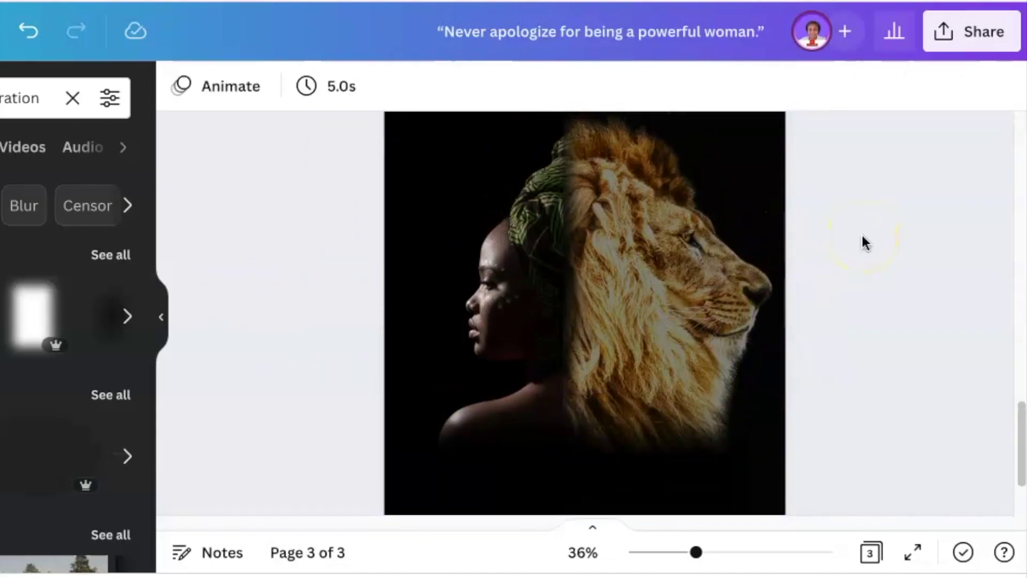
{"action": "scroll", "coordinate": [863, 237], "scroll_direction": "down", "scroll_amount": 2}
{"action": "scroll", "coordinate": [862, 237], "scroll_direction": "up", "scroll_amount": 1}
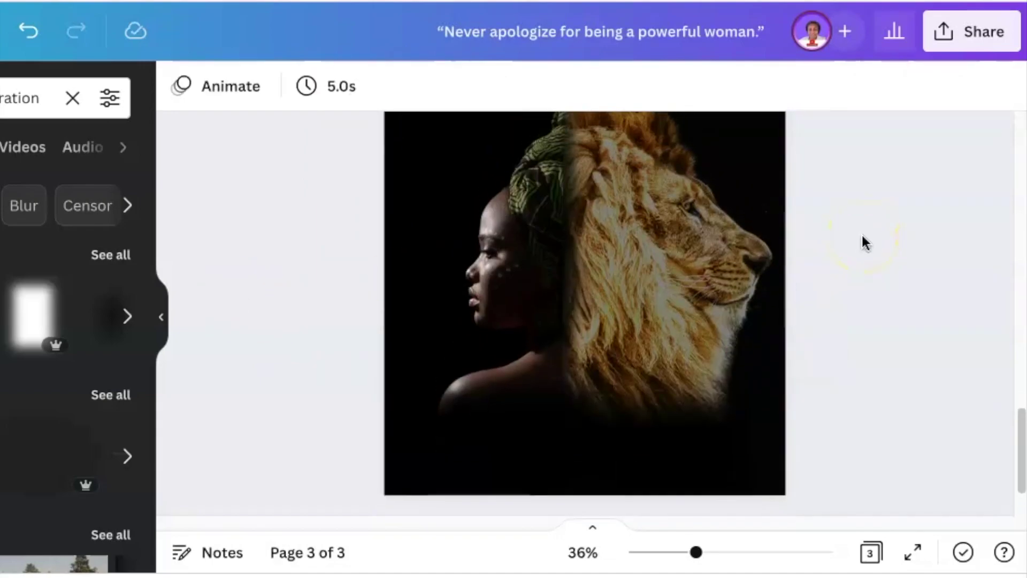
Add an Anton heading above the two profiles reading "I CAN. I AM. I WILL."
{"action": "scroll", "coordinate": [862, 240], "scroll_direction": "up", "scroll_amount": 2}
{"action": "left_click", "coordinate": [465, 213]}
{"action": "left_click", "coordinate": [803, 245]}
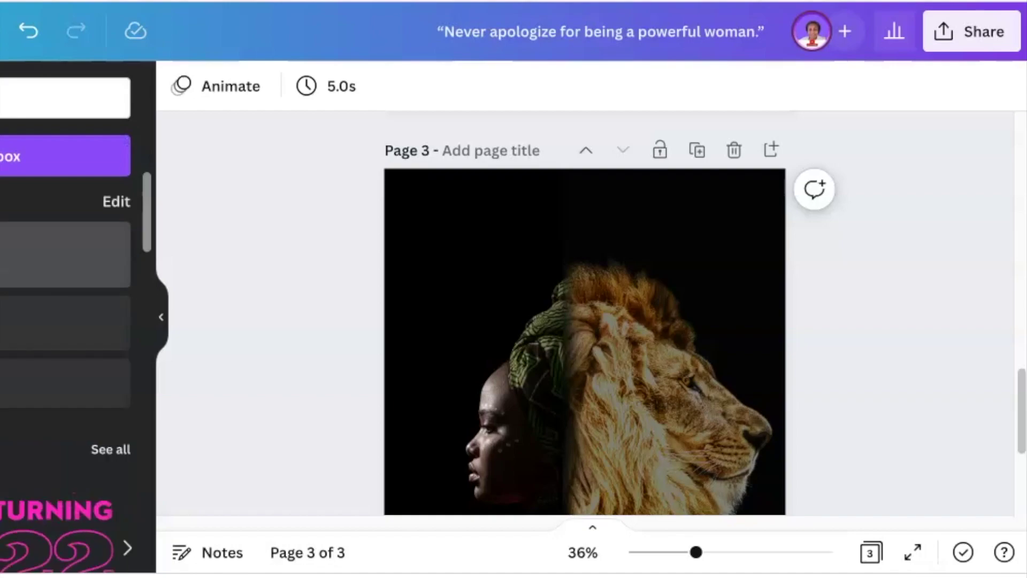
{"action": "left_click", "coordinate": [42, 230]}
{"action": "left_click_drag", "start_coordinate": [538, 328], "coordinate": [305, 281]}
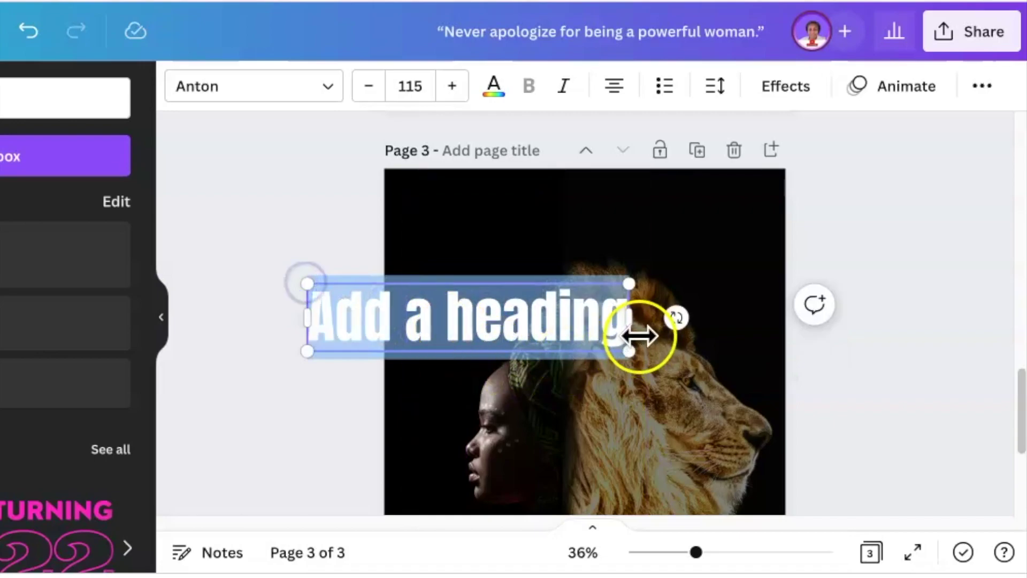
{"action": "left_click", "coordinate": [898, 319]}
{"action": "left_click_drag", "start_coordinate": [556, 328], "coordinate": [658, 228]}
{"action": "double_click", "coordinate": [658, 227]}
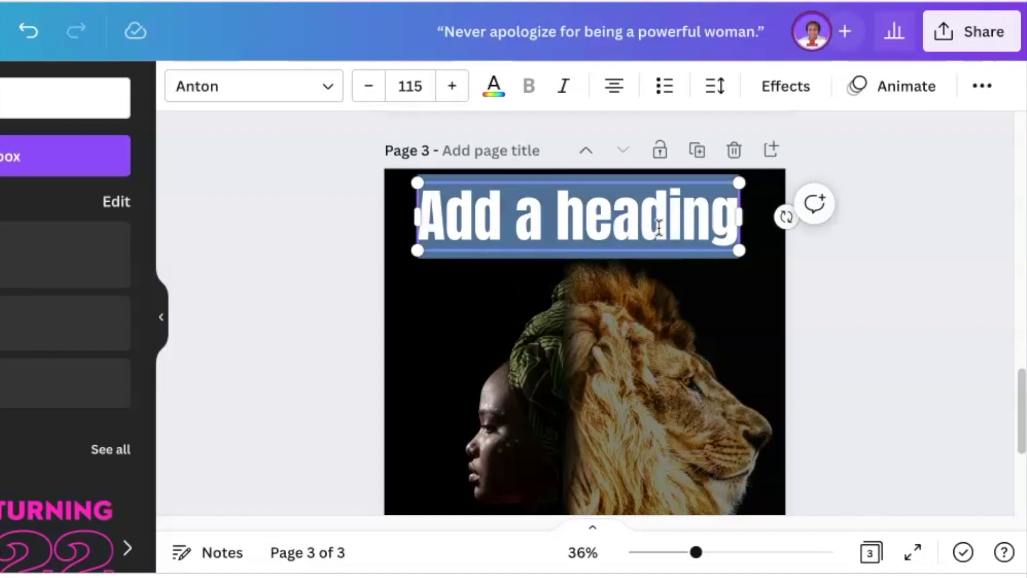
{"action": "type", "text": "I CAN. I AM. I WILL."}
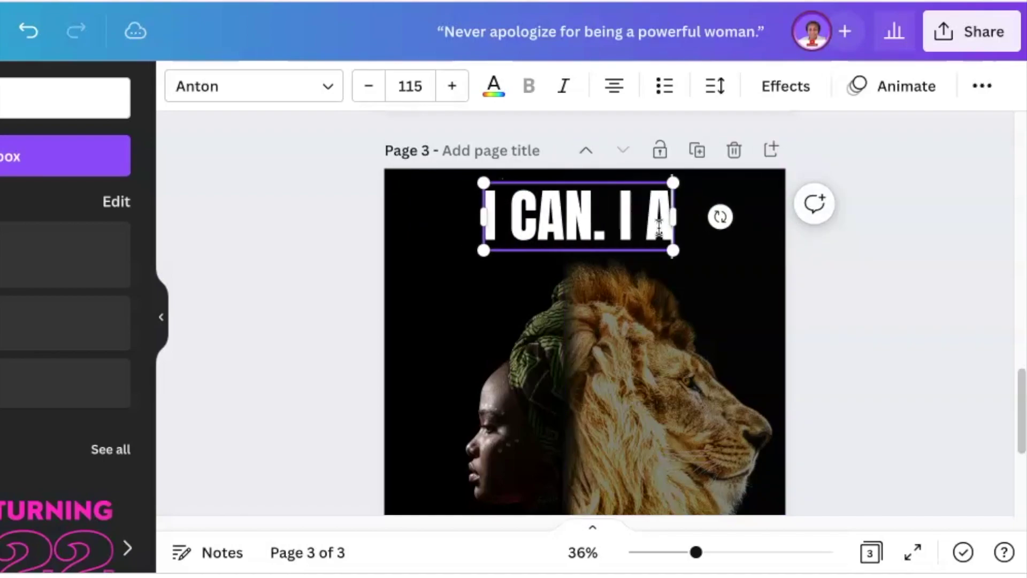
Enlarge the heading to nearly the page width and centre it above the profiles
{"action": "left_click_drag", "start_coordinate": [772, 329], "coordinate": [746, 319]}
{"action": "left_click_drag", "start_coordinate": [745, 252], "coordinate": [759, 252]}
{"action": "left_click", "coordinate": [928, 188]}
{"action": "left_click_drag", "start_coordinate": [578, 215], "coordinate": [591, 215]}
{"action": "left_click", "coordinate": [874, 286]}
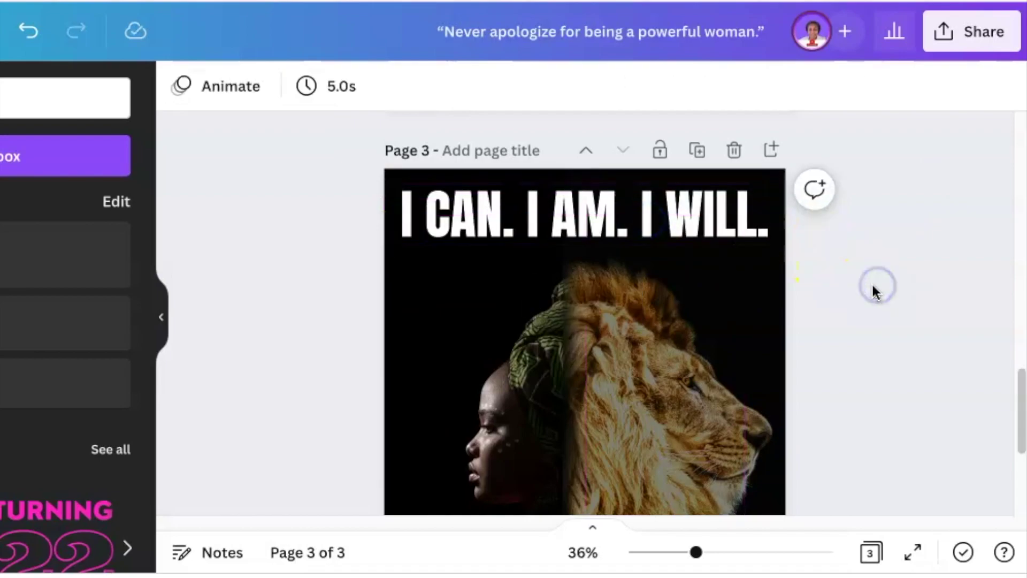
{"action": "scroll", "coordinate": [869, 282], "scroll_direction": "down", "scroll_amount": 2}
{"action": "left_click", "coordinate": [64, 323]}
{"action": "left_click_drag", "start_coordinate": [660, 300], "coordinate": [663, 452]}
{"action": "type", "text": "WWW.LEARNWITHZAR.CO"}
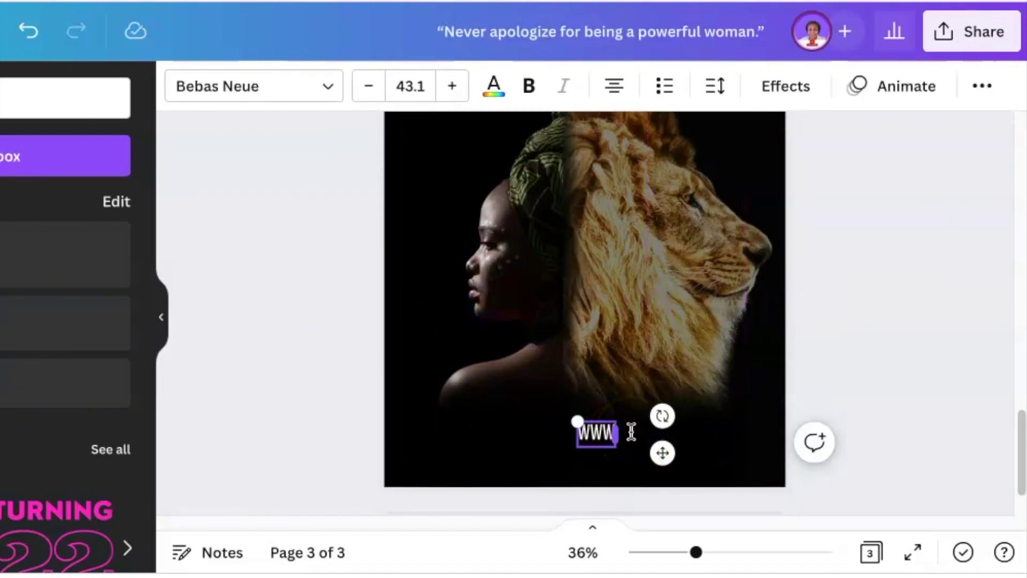
{"action": "type", "text": "M"}
Change the website text's font to a bold sans-serif, resize the text and place it near the page's lower edge
{"action": "left_click", "coordinate": [254, 87]}
{"action": "left_click", "coordinate": [5, 401]}
{"action": "left_click_drag", "start_coordinate": [431, 421], "coordinate": [569, 431]}
{"action": "left_click_drag", "start_coordinate": [743, 438], "coordinate": [672, 440]}
{"action": "left_click", "coordinate": [886, 325]}
{"action": "scroll", "coordinate": [886, 324], "scroll_direction": "up", "scroll_amount": 1}
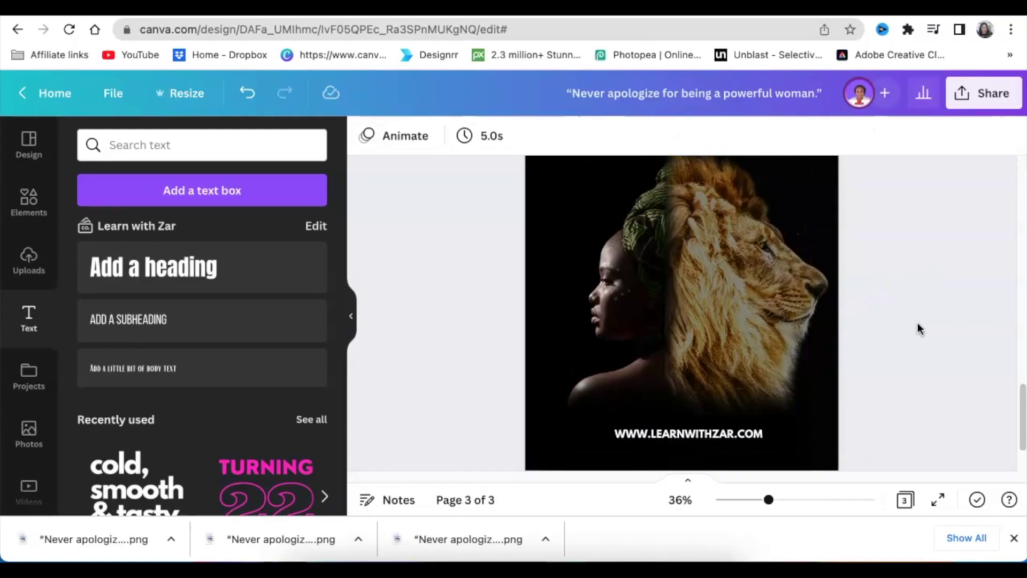
Preview the finished poster in full screen
{"action": "left_click", "coordinate": [938, 499]}
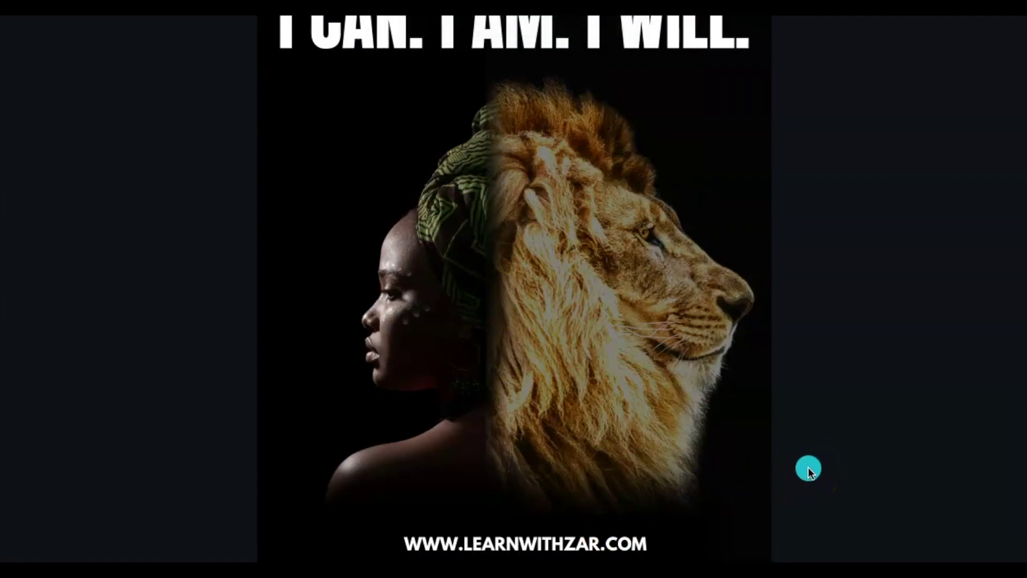
{"action": "key", "text": "Escape"}
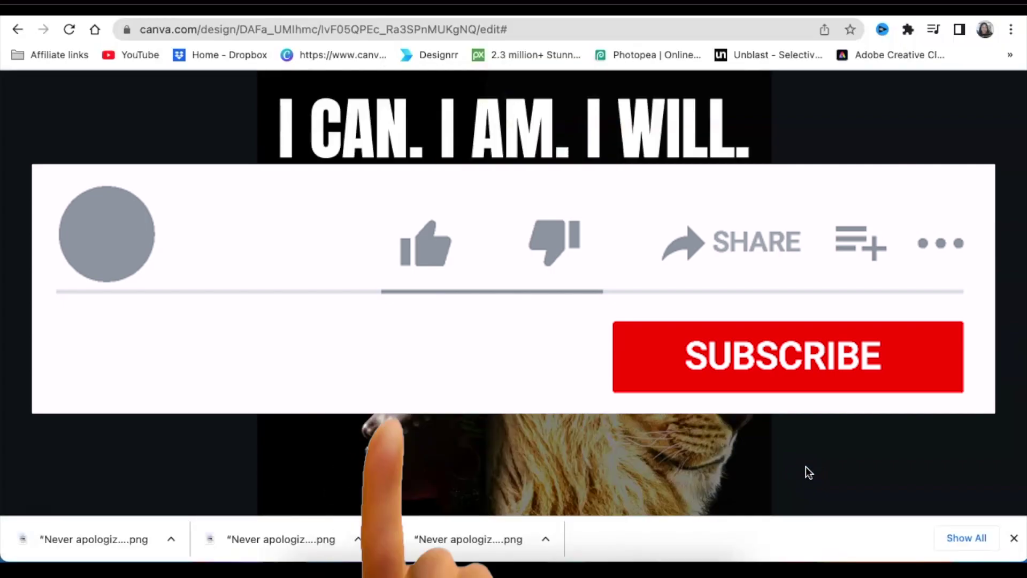